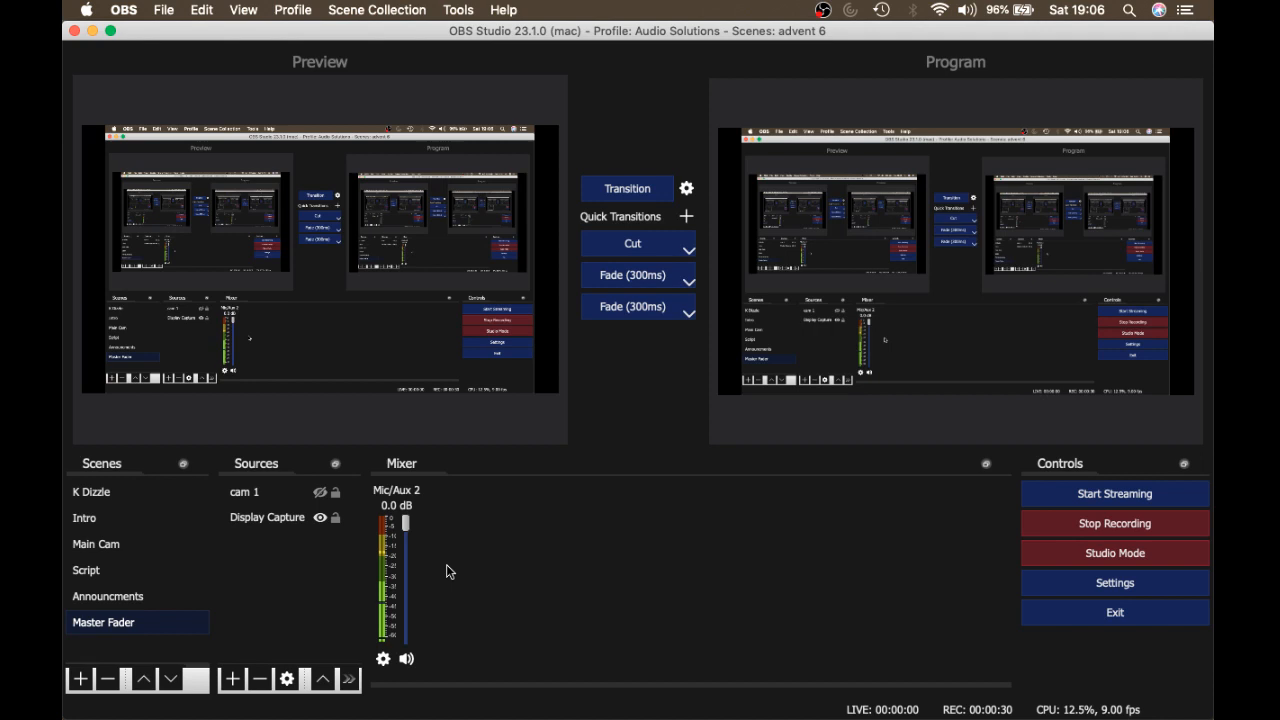
- Switch from OBS Studio to the Master Fader mixer app
{"action": "mouse_move", "coordinate": [64, 330]}
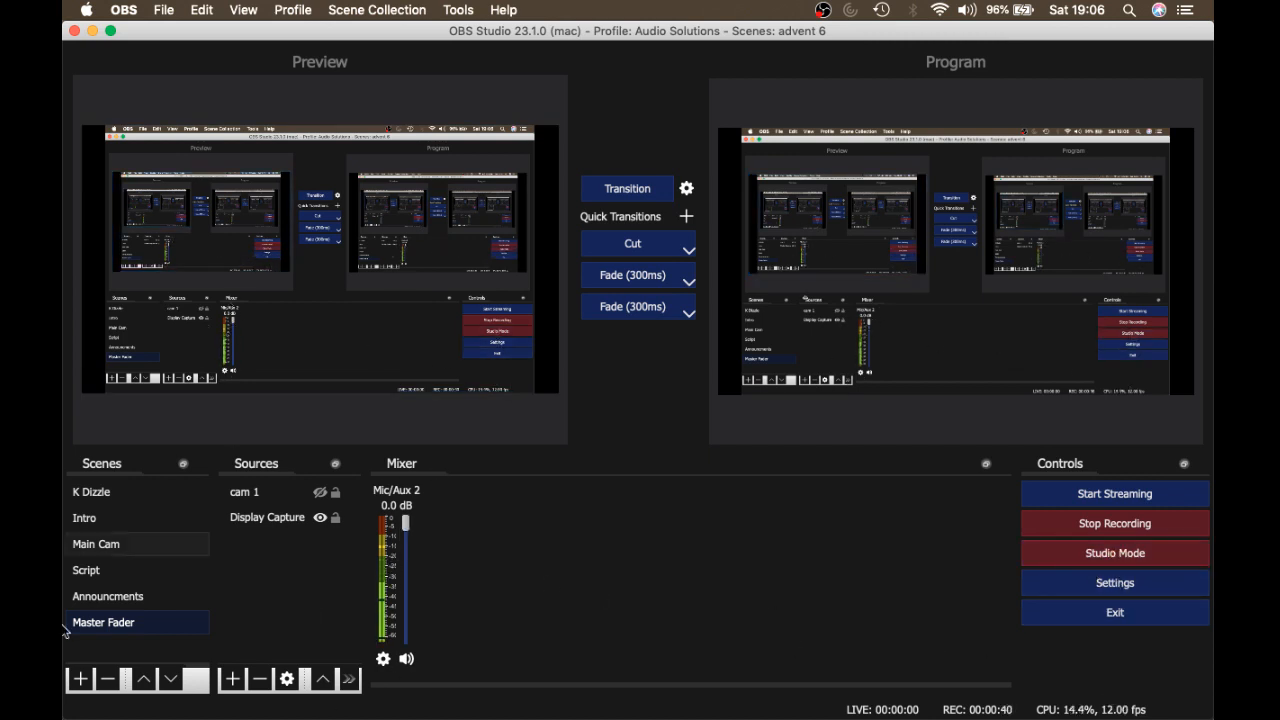
{"action": "mouse_move", "coordinate": [64, 484]}
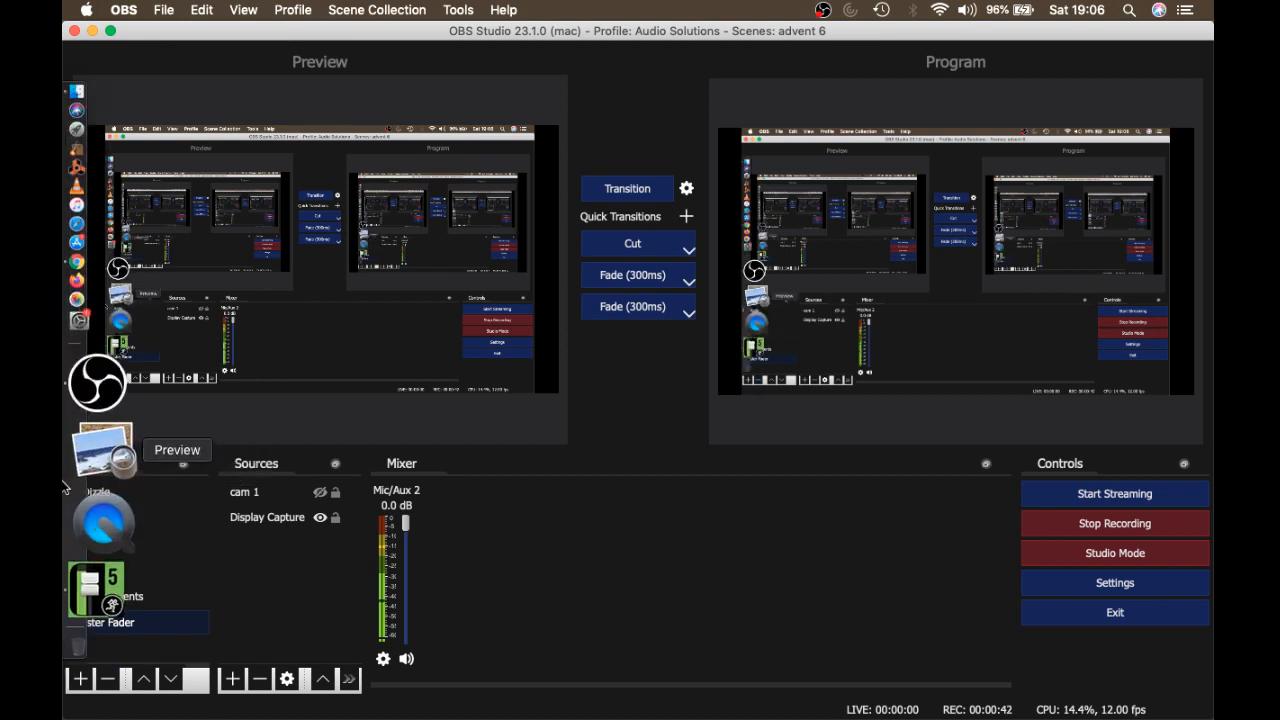
{"action": "left_click", "coordinate": [90, 512]}
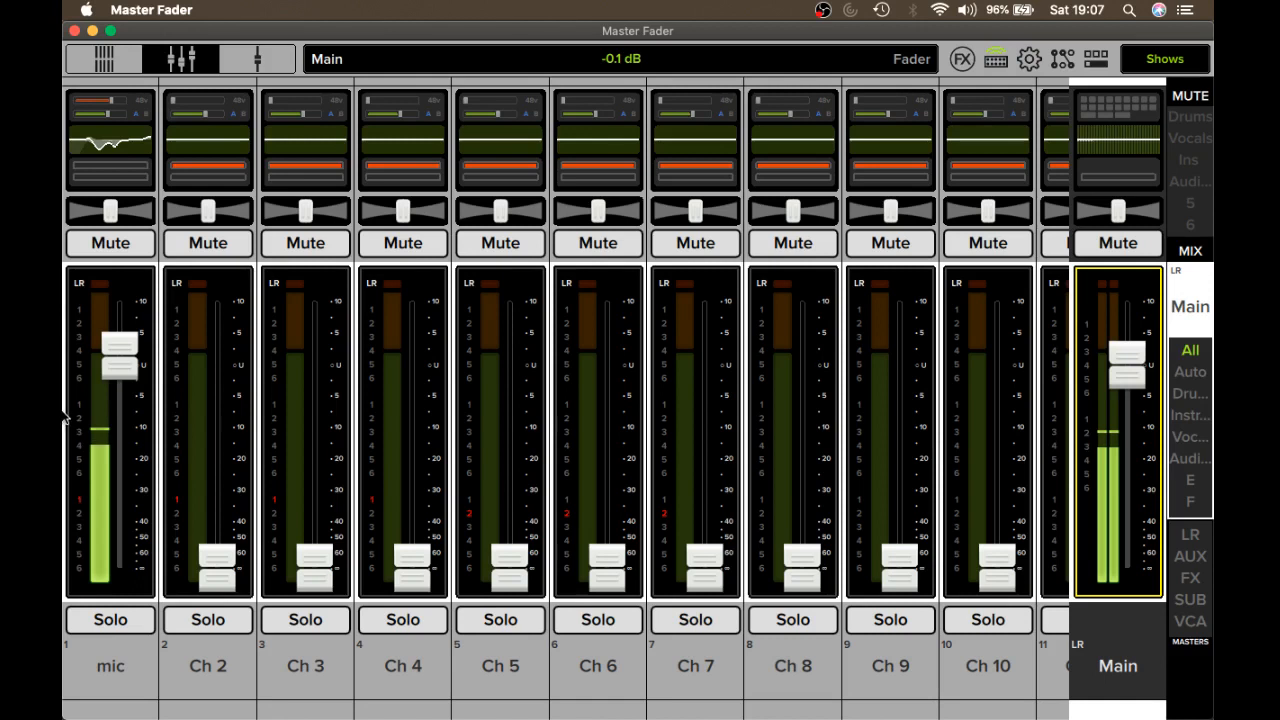
{"action": "mouse_move", "coordinate": [80, 420]}
{"action": "left_click", "coordinate": [96, 468]}
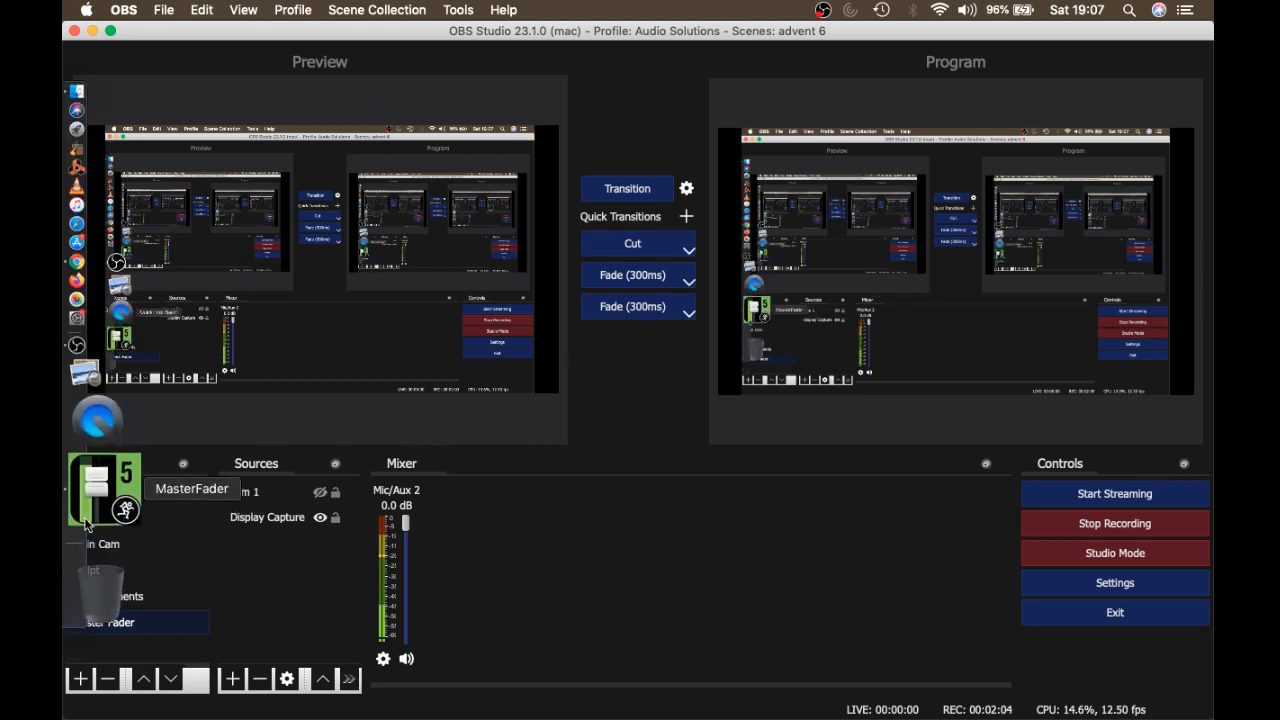
{"action": "left_click", "coordinate": [117, 500]}
{"action": "left_click", "coordinate": [117, 507]}
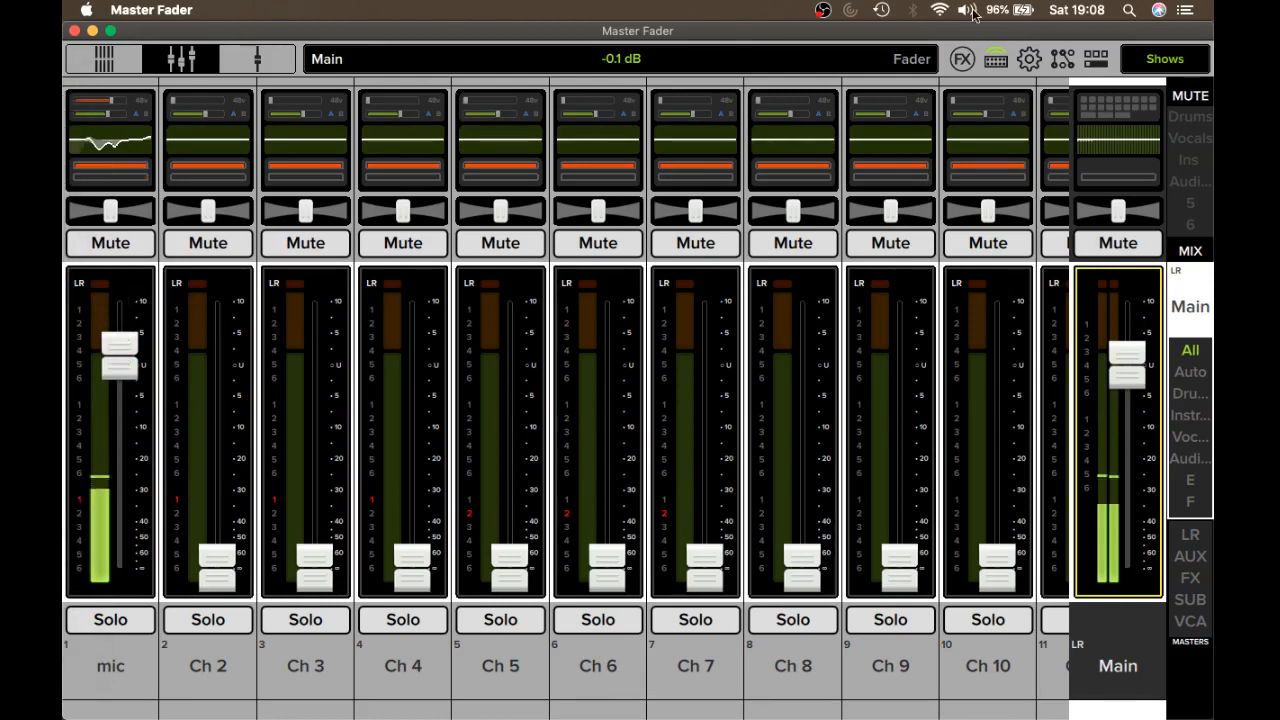
- Open the I/O patch and examine the Mic Pre inputs and the USB routing matrix
{"action": "left_click", "coordinate": [1070, 61]}
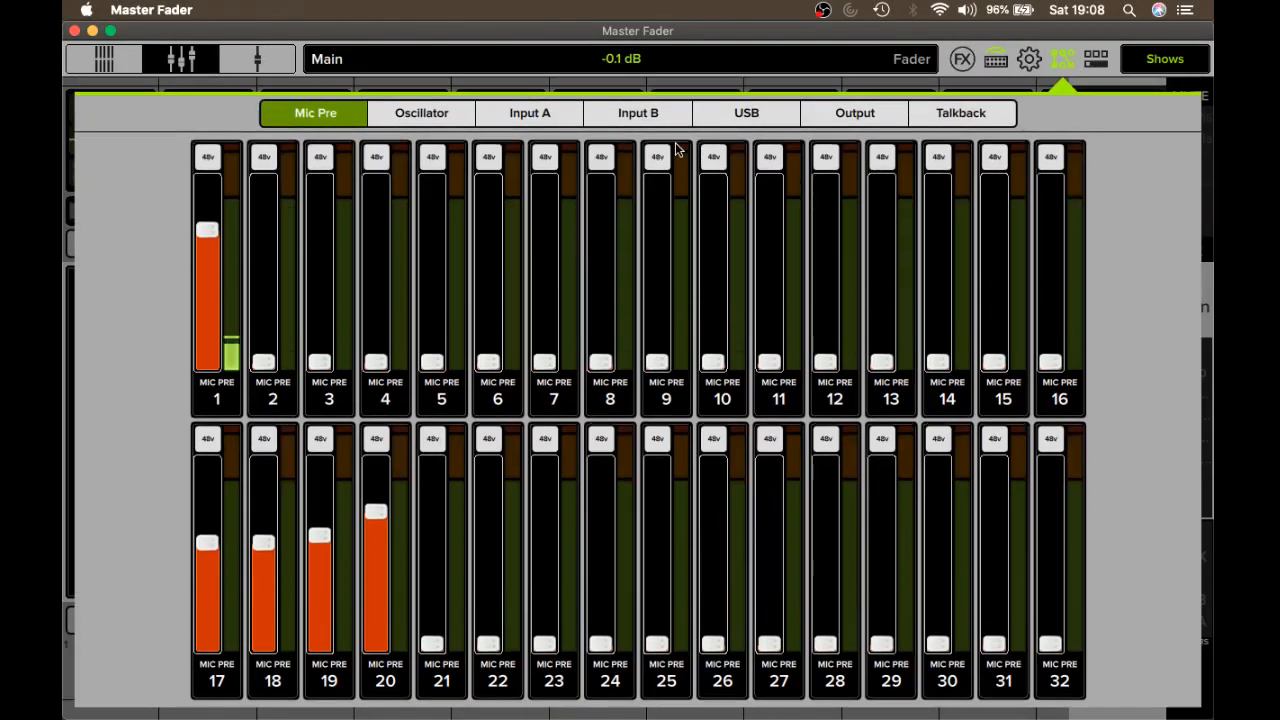
{"action": "left_click", "coordinate": [731, 119]}
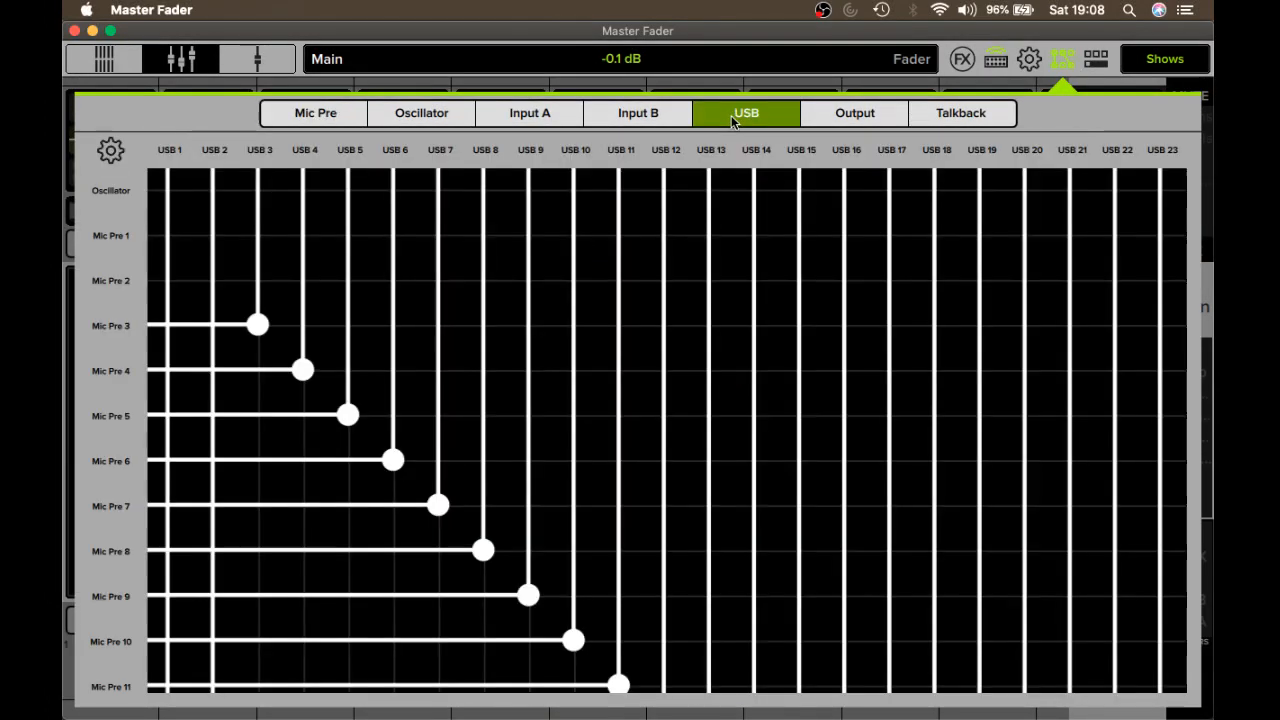
{"action": "left_click", "coordinate": [1062, 62]}
{"action": "left_click", "coordinate": [1063, 62]}
{"action": "left_click", "coordinate": [1064, 62]}
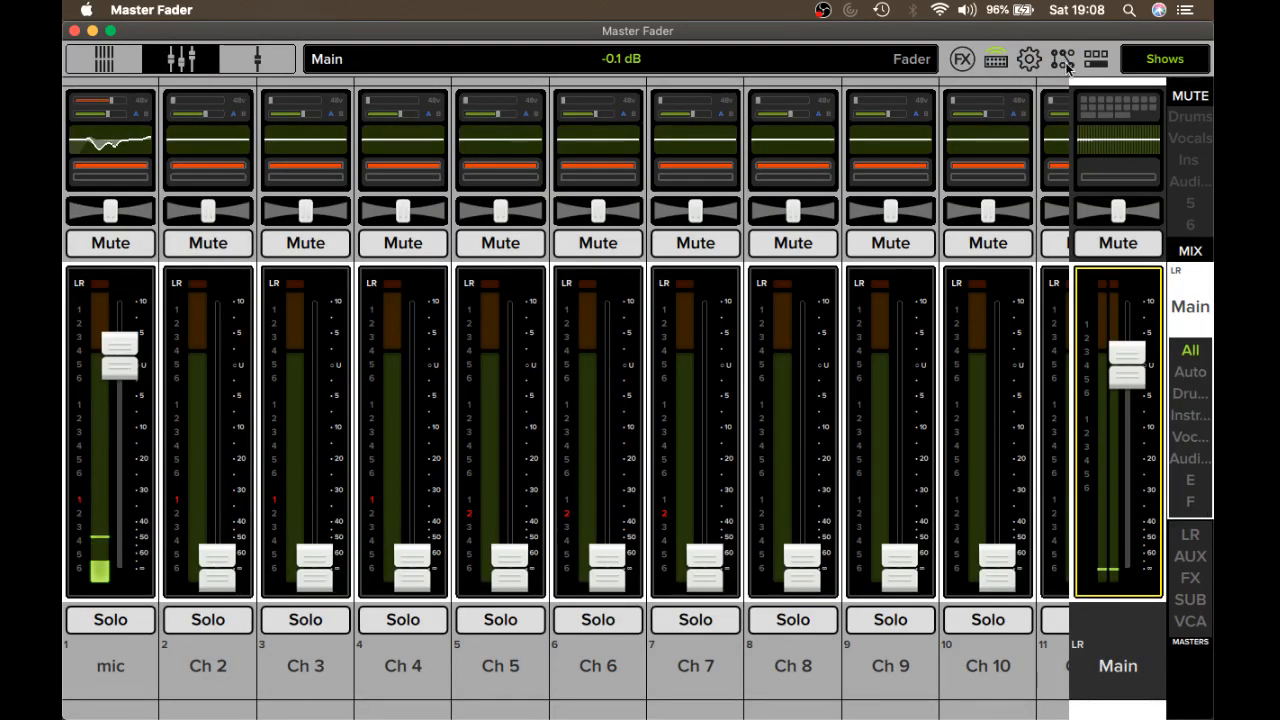
{"action": "left_click", "coordinate": [1063, 61]}
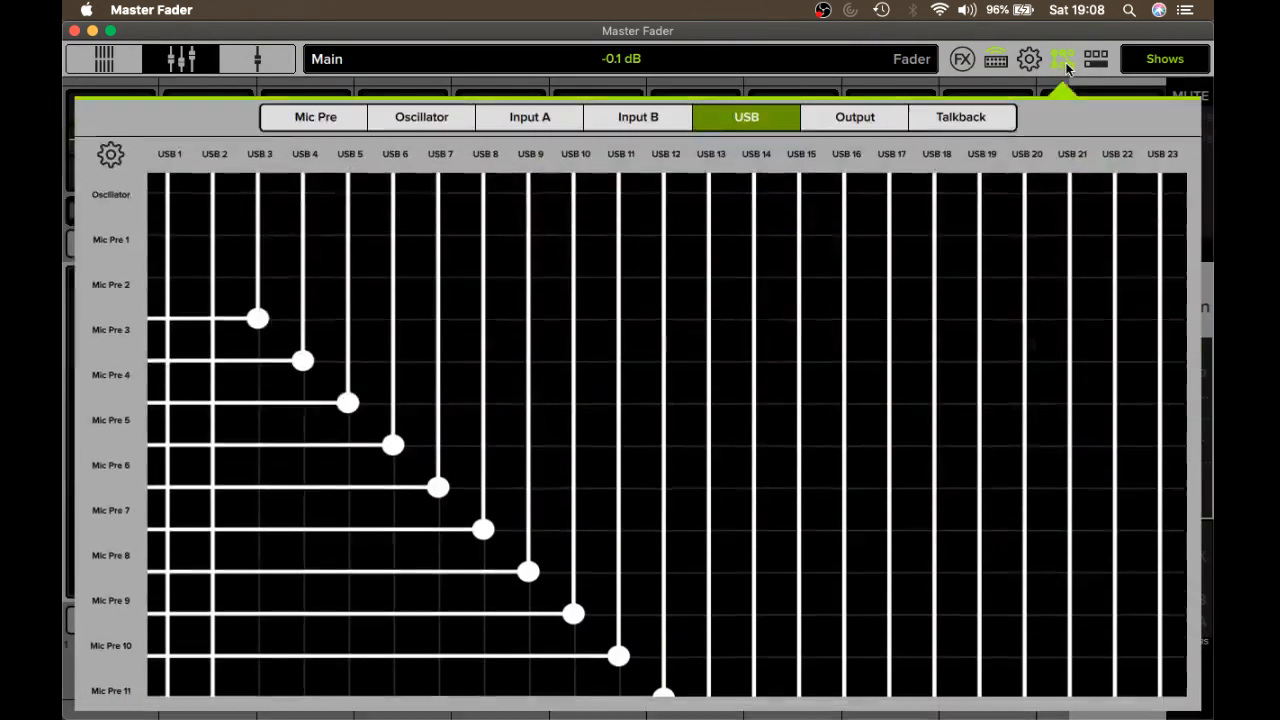
{"action": "left_click", "coordinate": [341, 120]}
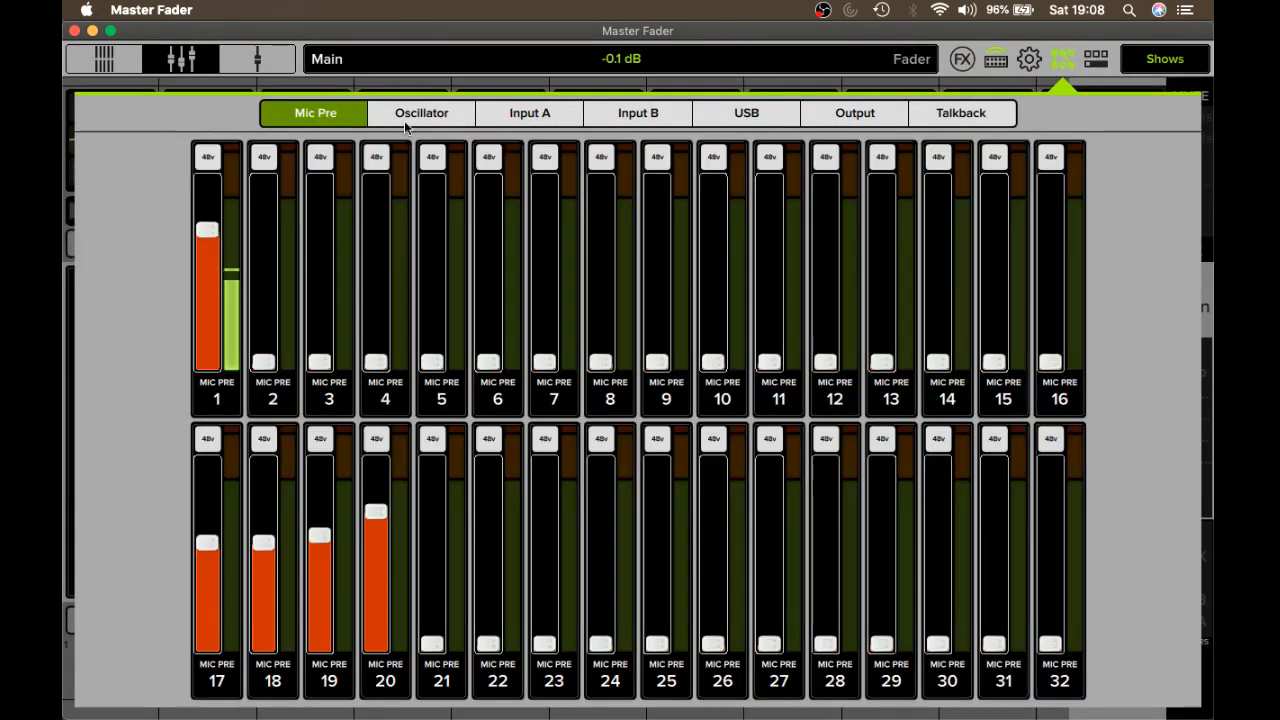
{"action": "left_click", "coordinate": [737, 120]}
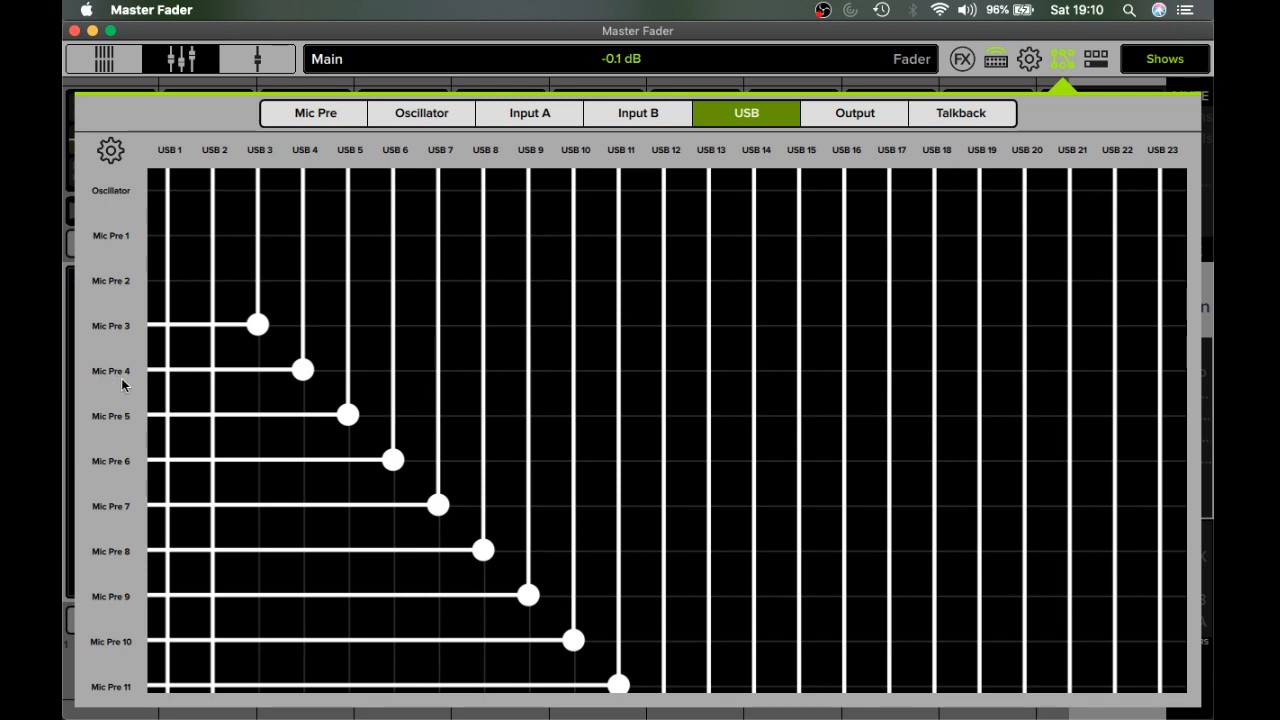
- Route Mic Pre 2 to USB 2 and review the direct mic preamp assignments in the USB matrix
{"action": "left_click", "coordinate": [214, 290]}
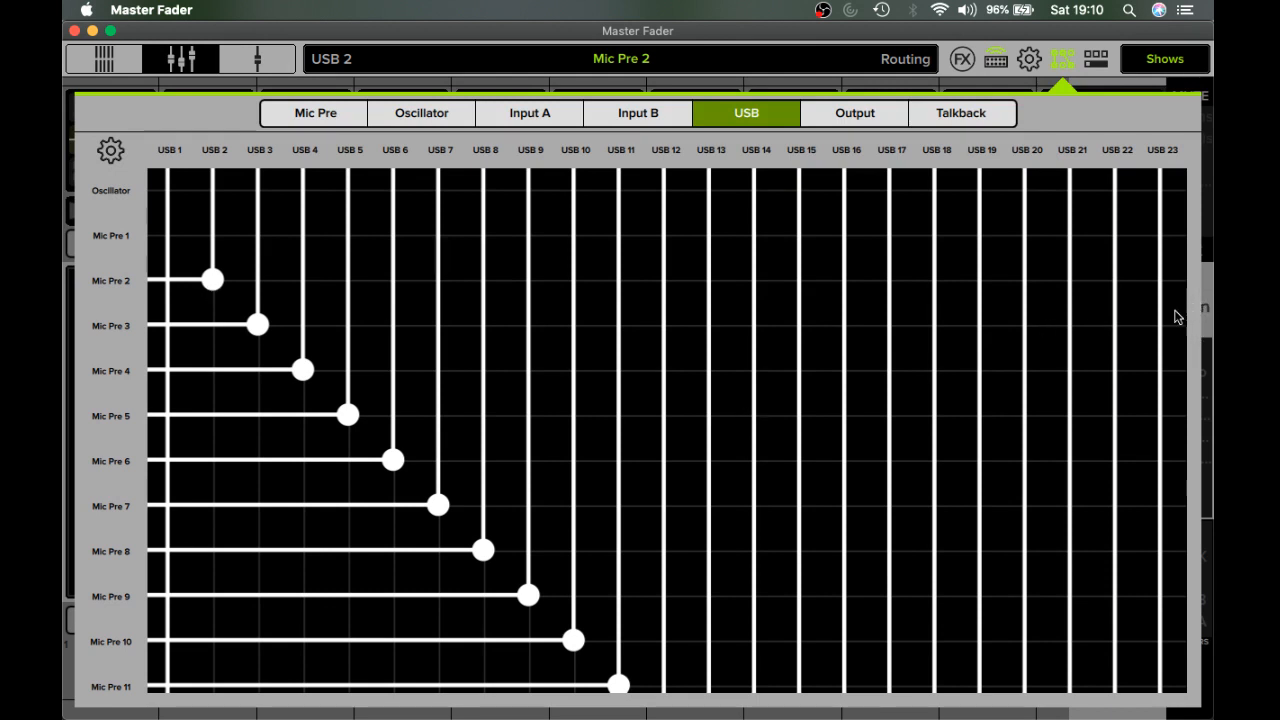
{"action": "scroll", "coordinate": [1030, 316], "scroll_direction": "down", "scroll_amount": 3}
{"action": "scroll", "coordinate": [206, 486], "scroll_direction": "down", "scroll_amount": 8}
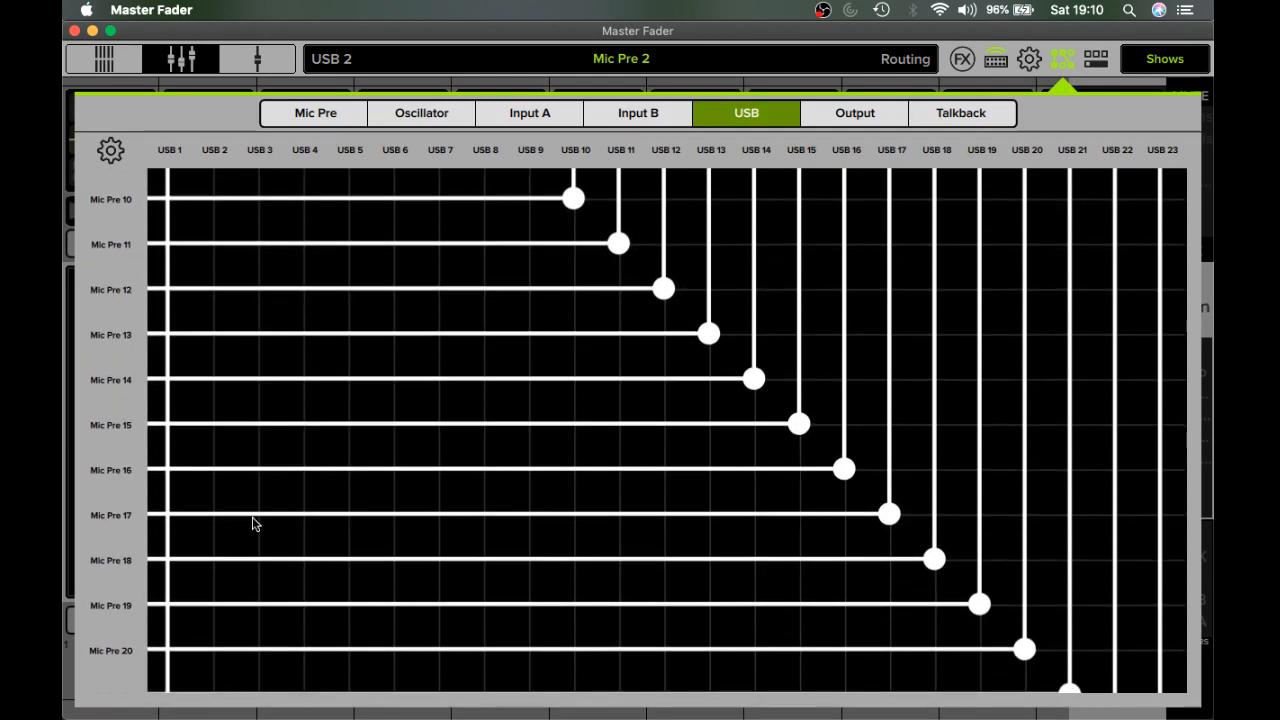
{"action": "scroll", "coordinate": [255, 521], "scroll_direction": "down", "scroll_amount": 2}
{"action": "scroll", "coordinate": [255, 521], "scroll_direction": "down", "scroll_amount": 11}
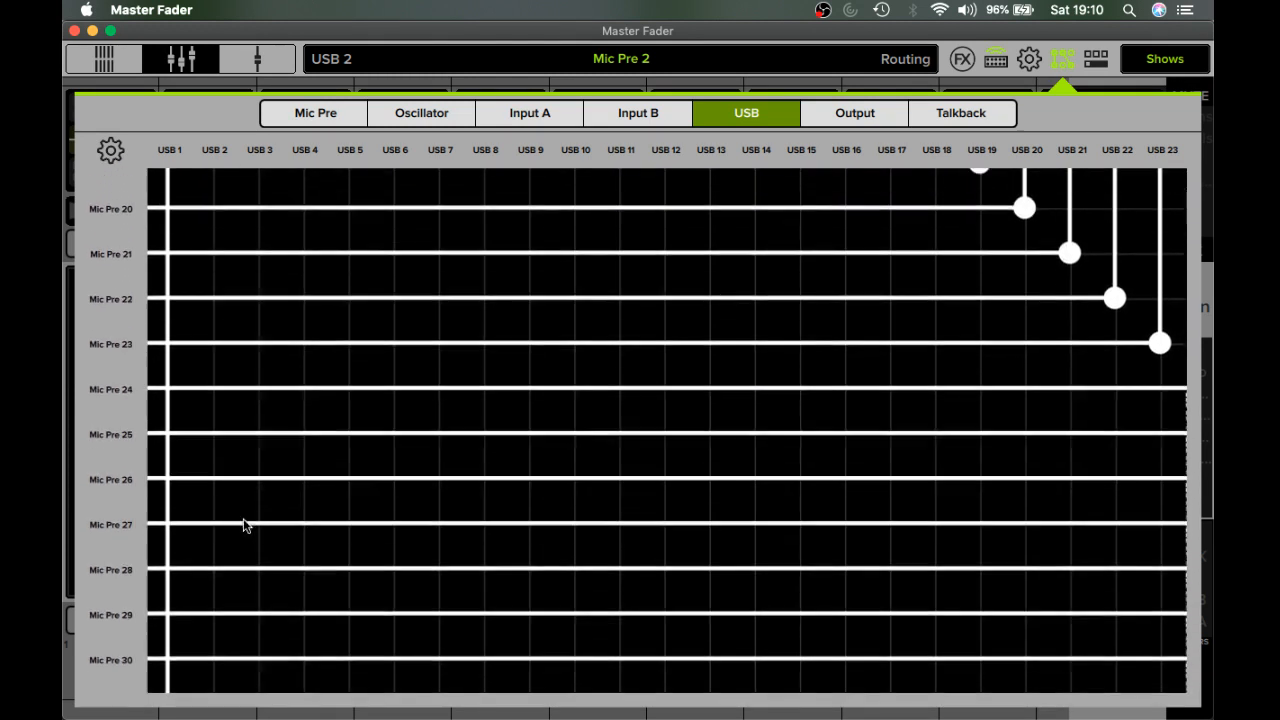
{"action": "scroll", "coordinate": [245, 525], "scroll_direction": "up", "scroll_amount": 8}
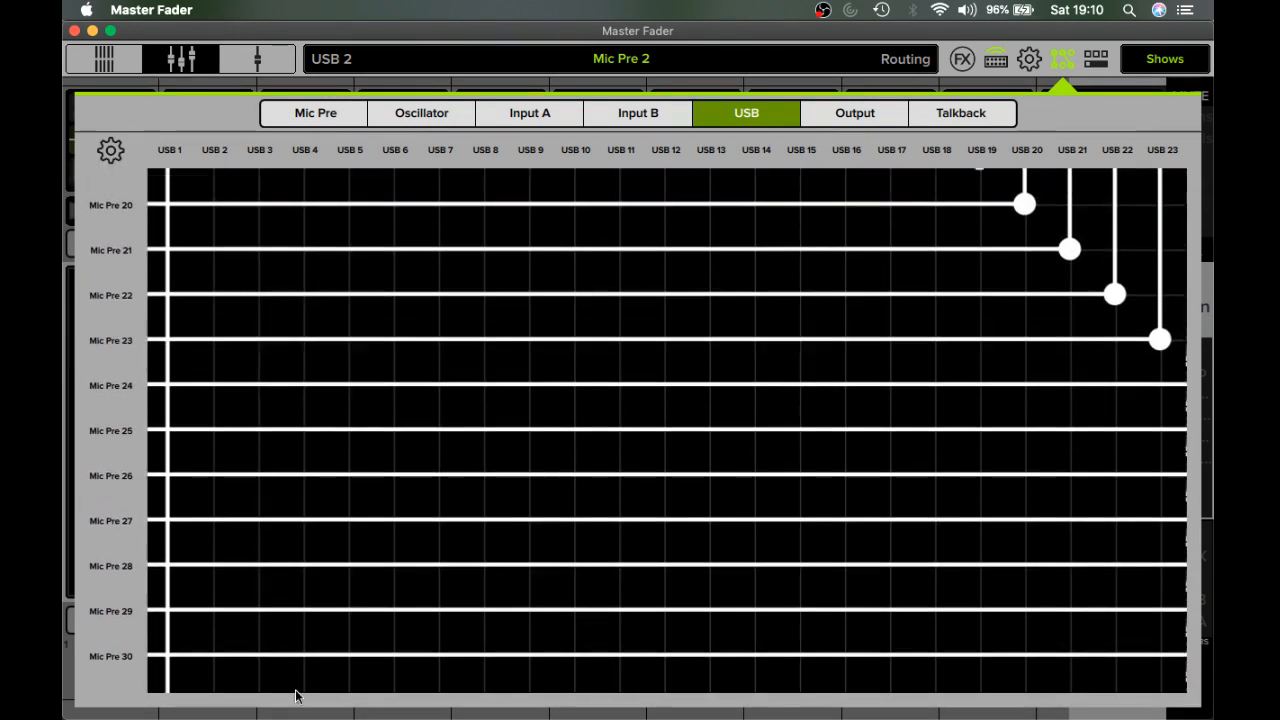
{"action": "scroll", "coordinate": [249, 532], "scroll_direction": "up", "scroll_amount": 15}
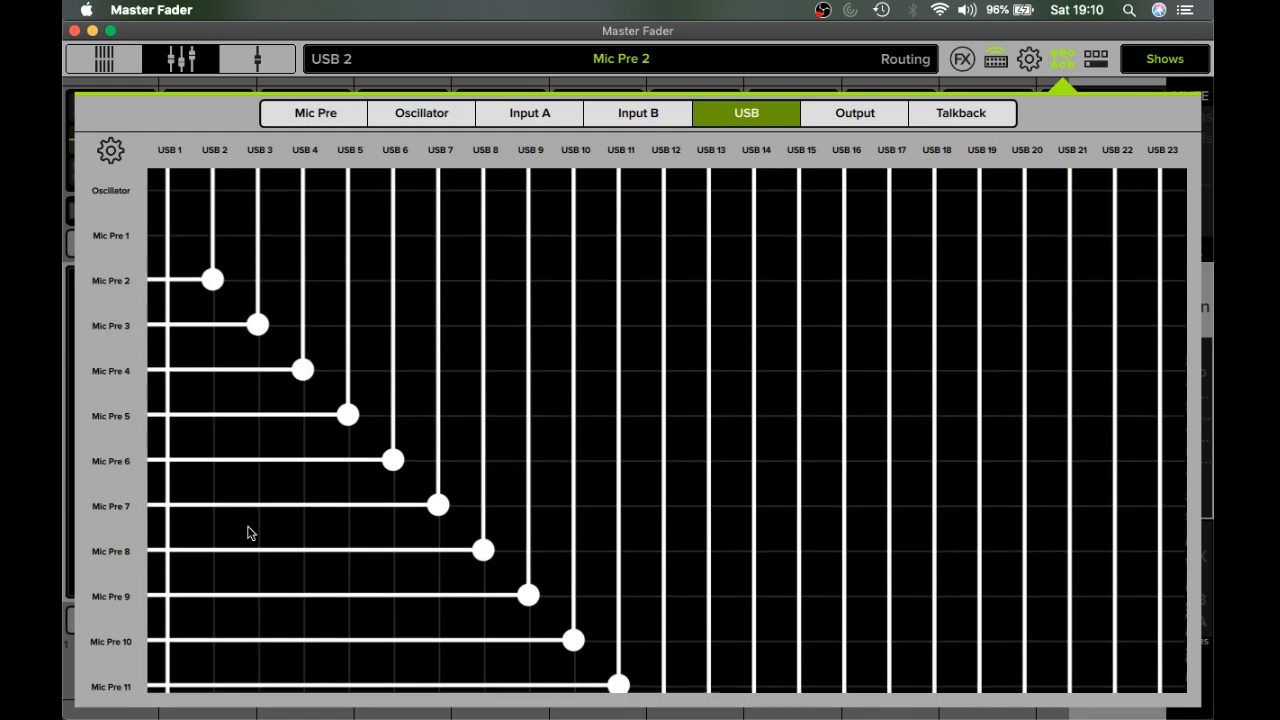
- Route Aux 8 to USB 2 in the USB routing matrix
{"action": "scroll", "coordinate": [251, 533], "scroll_direction": "down", "scroll_amount": 20}
{"action": "scroll", "coordinate": [250, 540], "scroll_direction": "down", "scroll_amount": 20}
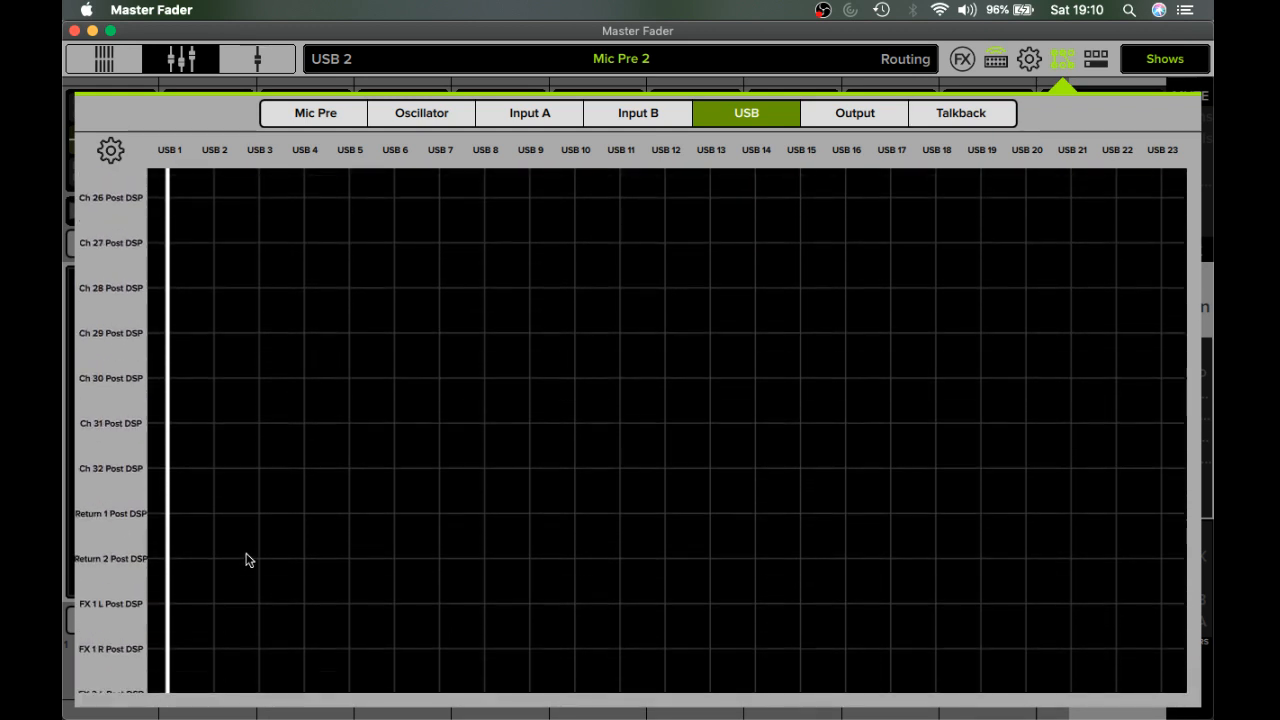
{"action": "scroll", "coordinate": [249, 560], "scroll_direction": "down", "scroll_amount": 20}
{"action": "scroll", "coordinate": [249, 560], "scroll_direction": "up", "scroll_amount": 15}
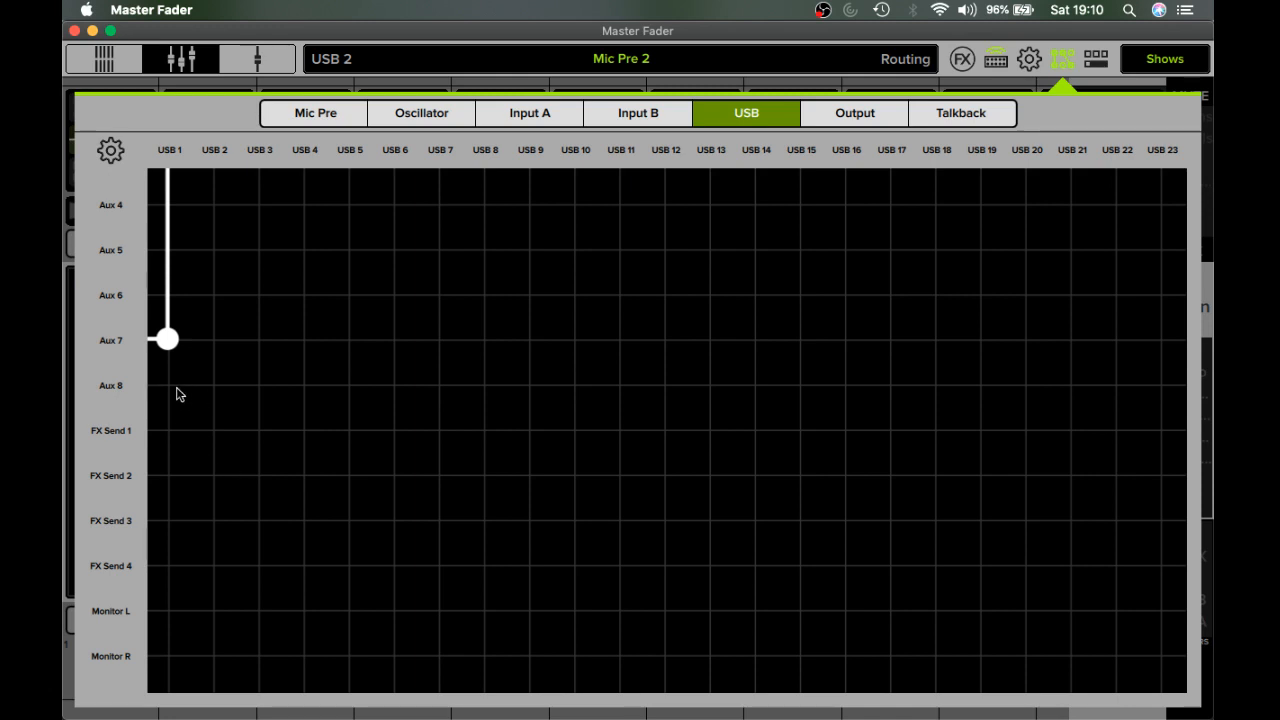
{"action": "left_click", "coordinate": [213, 385]}
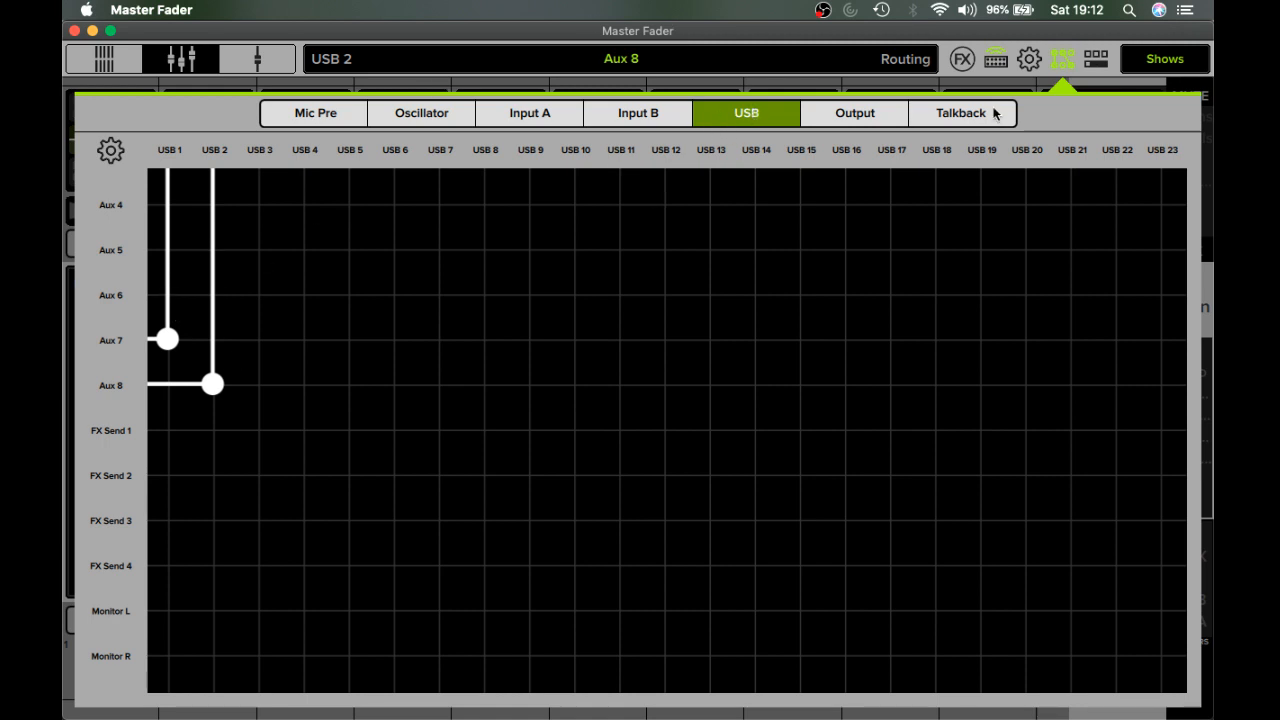
- Leave the routing matrix and bring up the linked Aux 7-8 Live Stream mix on the faders
{"action": "left_click", "coordinate": [1063, 62]}
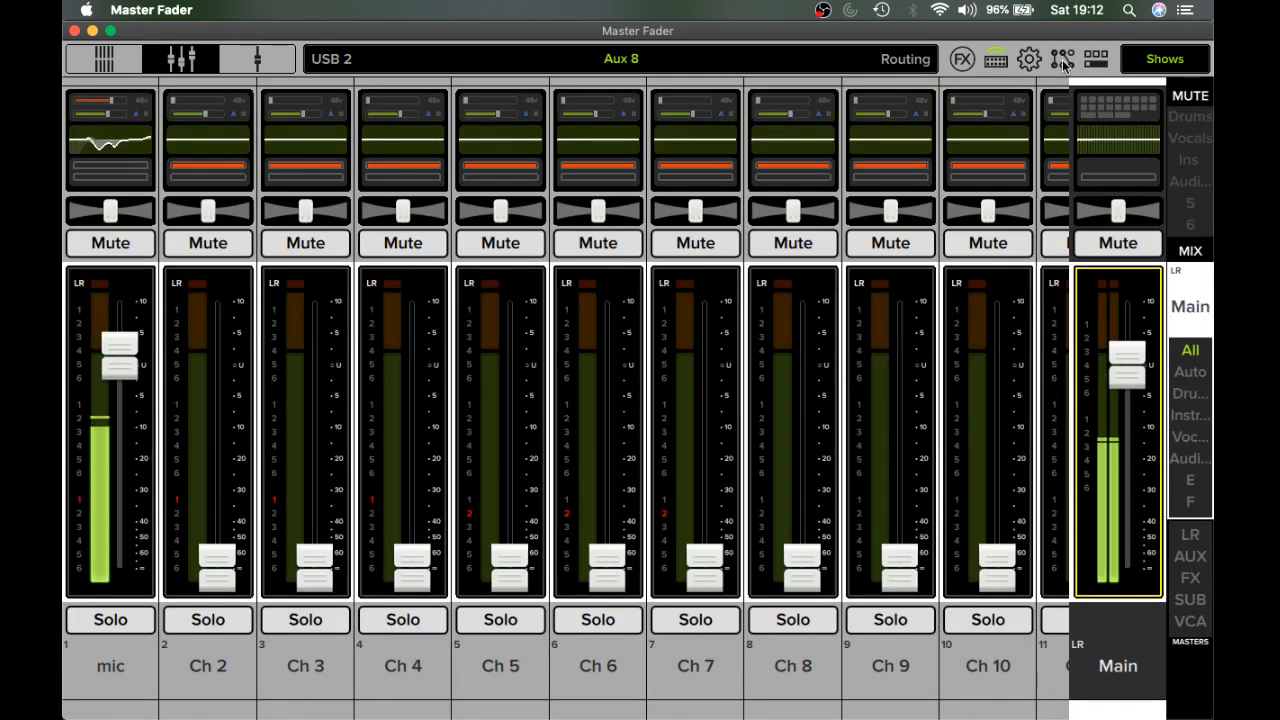
{"action": "left_click", "coordinate": [1190, 300]}
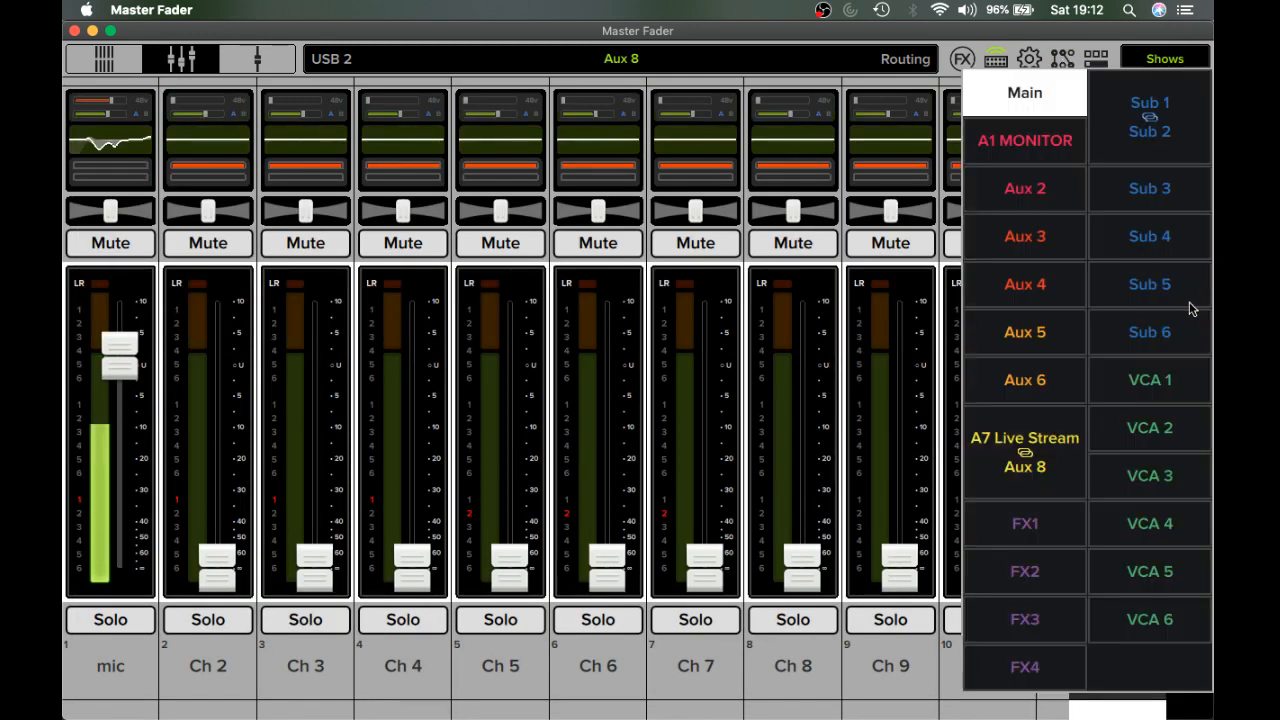
{"action": "left_click", "coordinate": [1017, 452]}
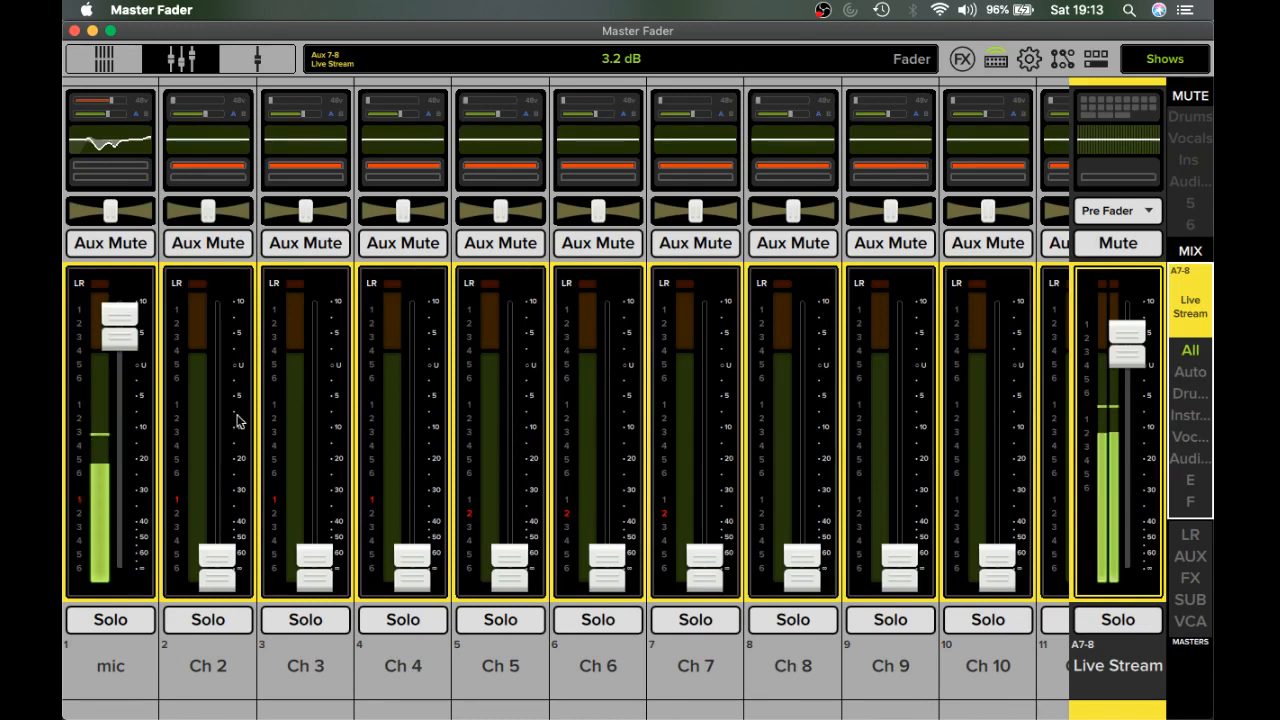
- Pan the mic channel to 27 R and back to center in the Live Stream mix, and view the mix's Pre Fader options
{"action": "mouse_move", "coordinate": [108, 212]}
{"action": "left_mouse_down"}
{"action": "mouse_move", "coordinate": [66, 207]}
{"action": "mouse_move", "coordinate": [167, 194]}
{"action": "mouse_move", "coordinate": [118, 214]}
{"action": "left_mouse_up"}
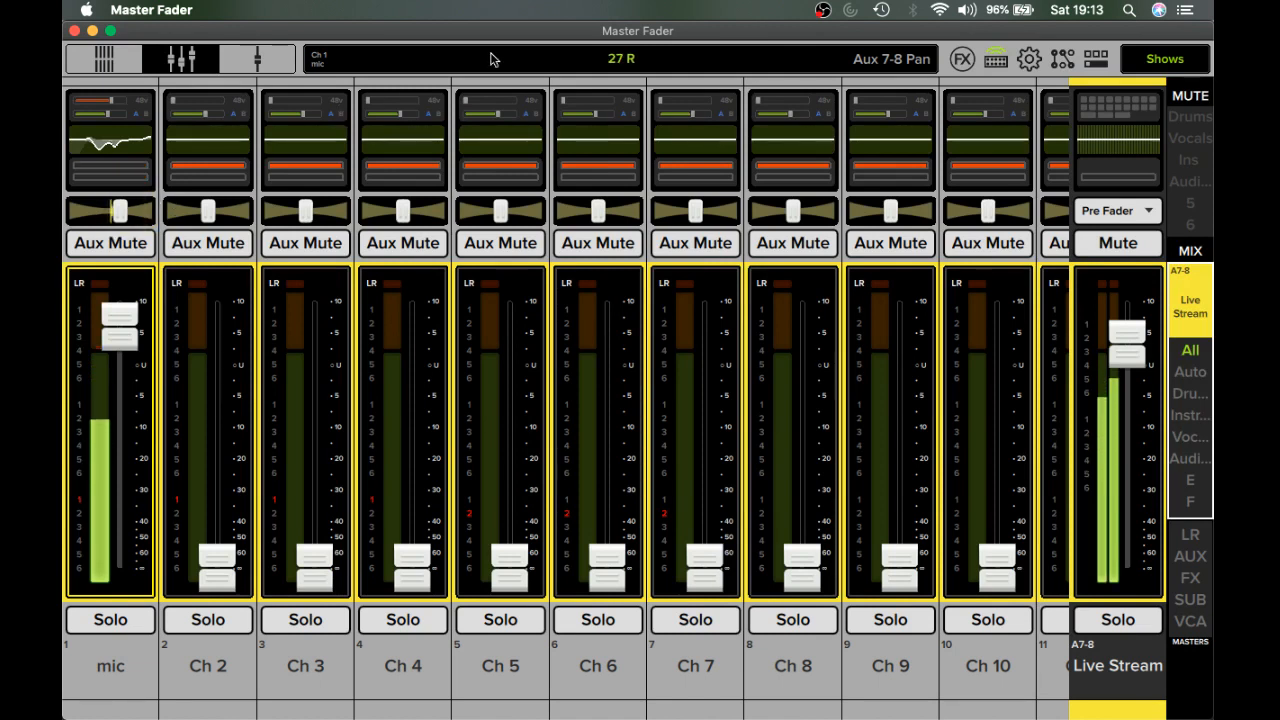
{"action": "double_click", "coordinate": [620, 65]}
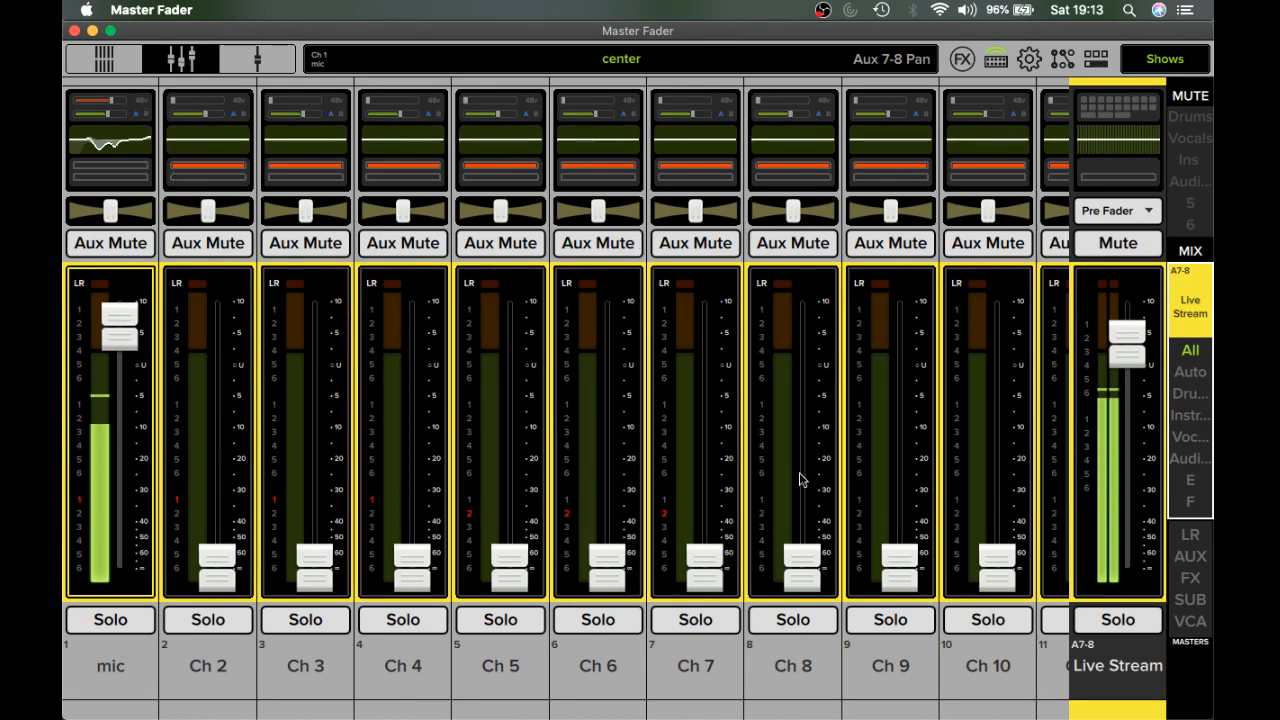
{"action": "left_click", "coordinate": [1109, 214]}
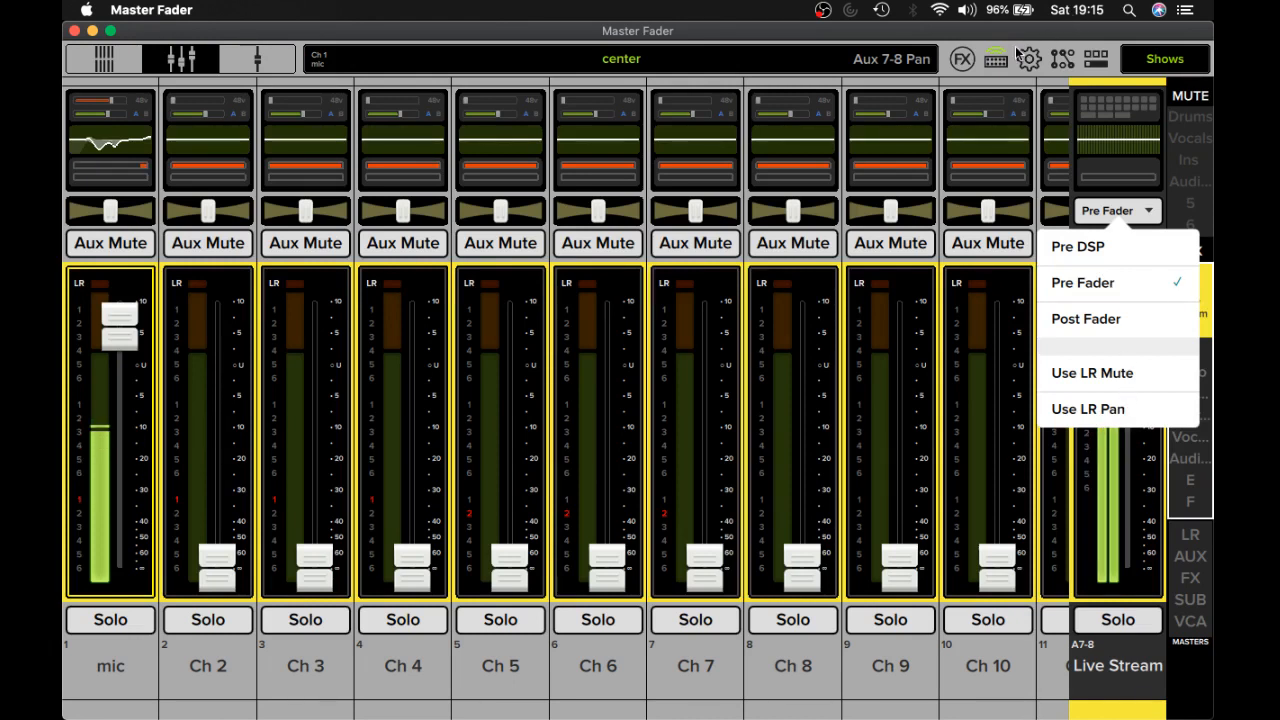
{"action": "left_click", "coordinate": [1058, 60]}
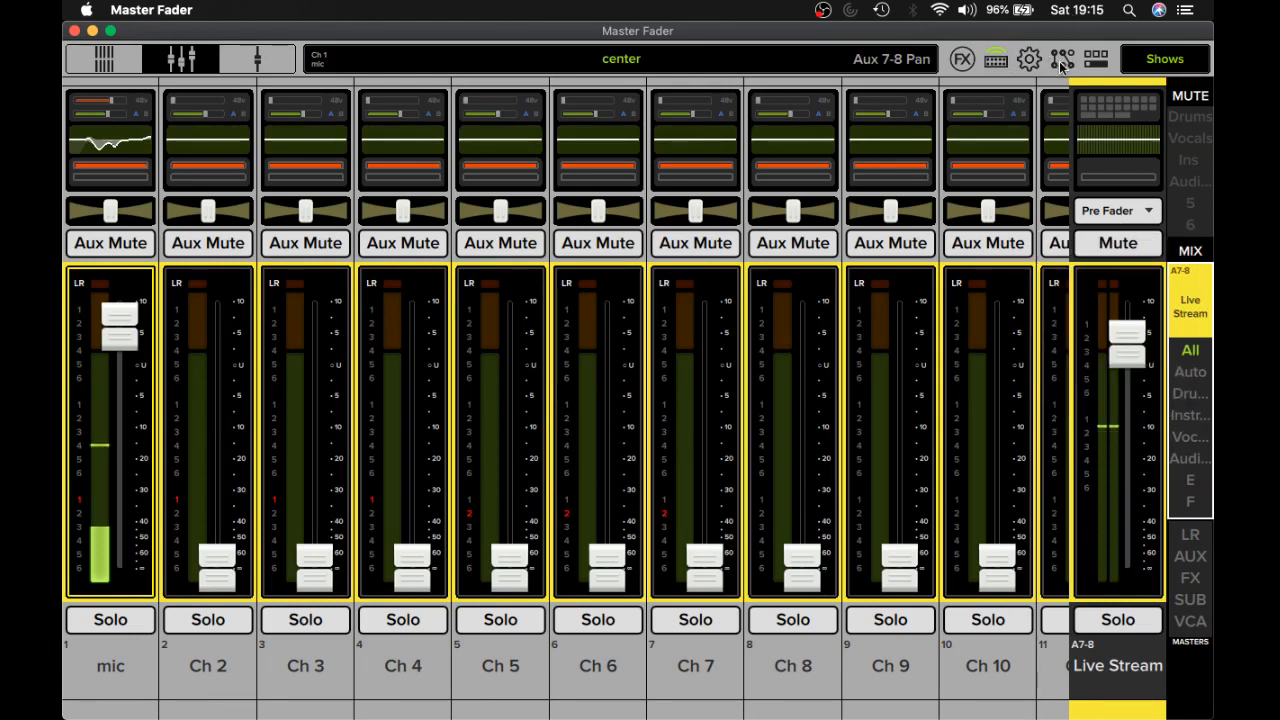
- Open the Output routing matrix and examine the aux and USB sources feeding the XLR outputs
{"action": "left_click", "coordinate": [1060, 62]}
{"action": "left_click", "coordinate": [856, 113]}
{"action": "scroll", "coordinate": [743, 410], "scroll_direction": "down", "scroll_amount": 10}
{"action": "scroll", "coordinate": [743, 410], "scroll_direction": "up", "scroll_amount": 5}
{"action": "scroll", "coordinate": [743, 411], "scroll_direction": "up", "scroll_amount": 10}
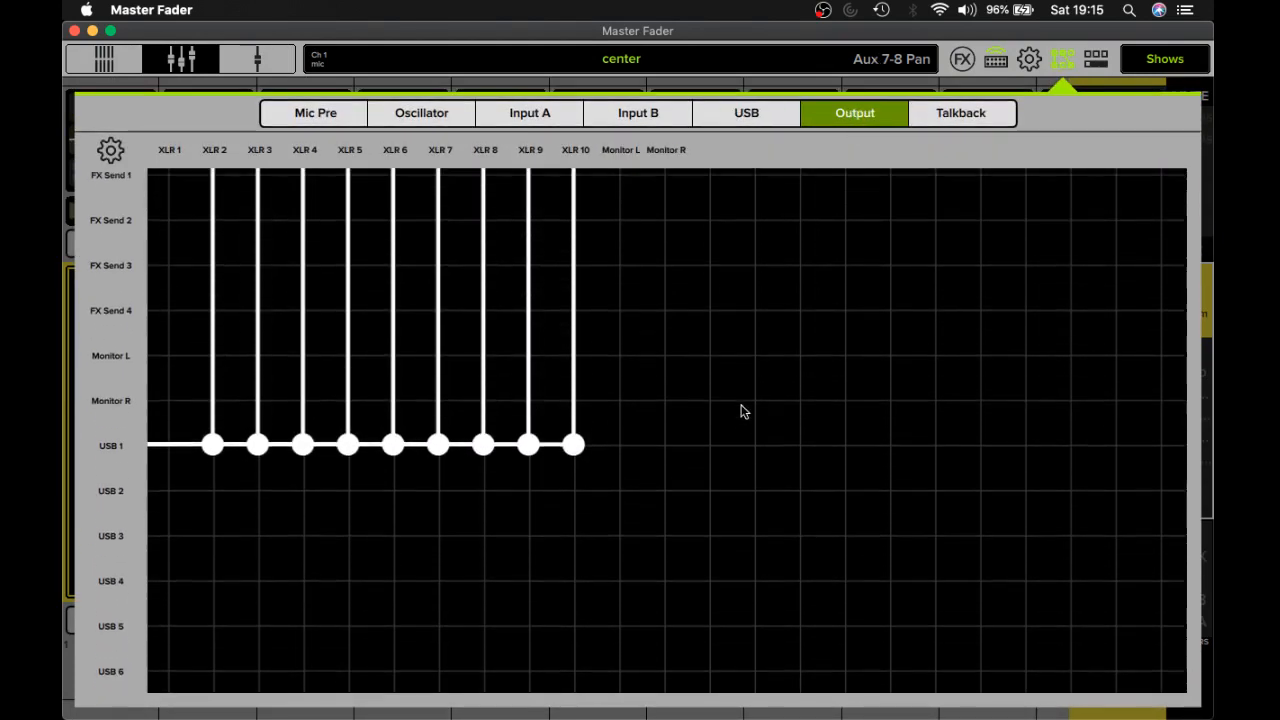
{"action": "scroll", "coordinate": [743, 411], "scroll_direction": "down", "scroll_amount": 4}
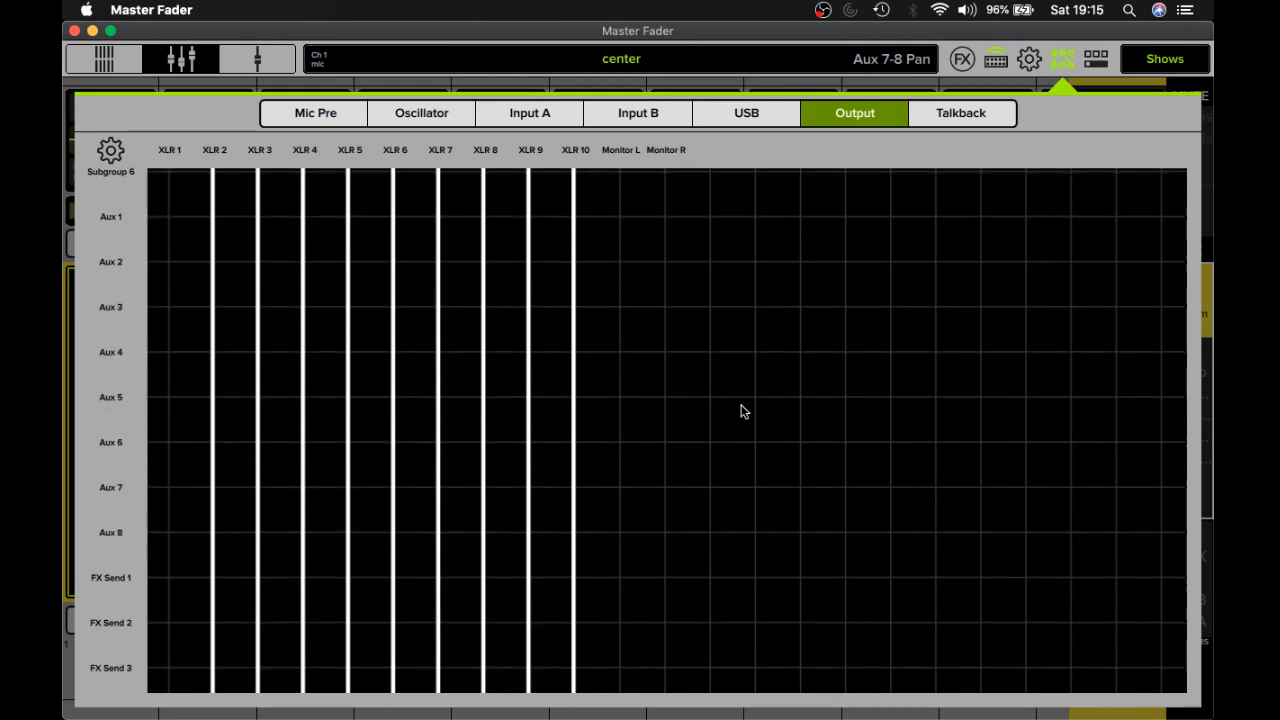
{"action": "scroll", "coordinate": [743, 411], "scroll_direction": "down", "scroll_amount": 1}
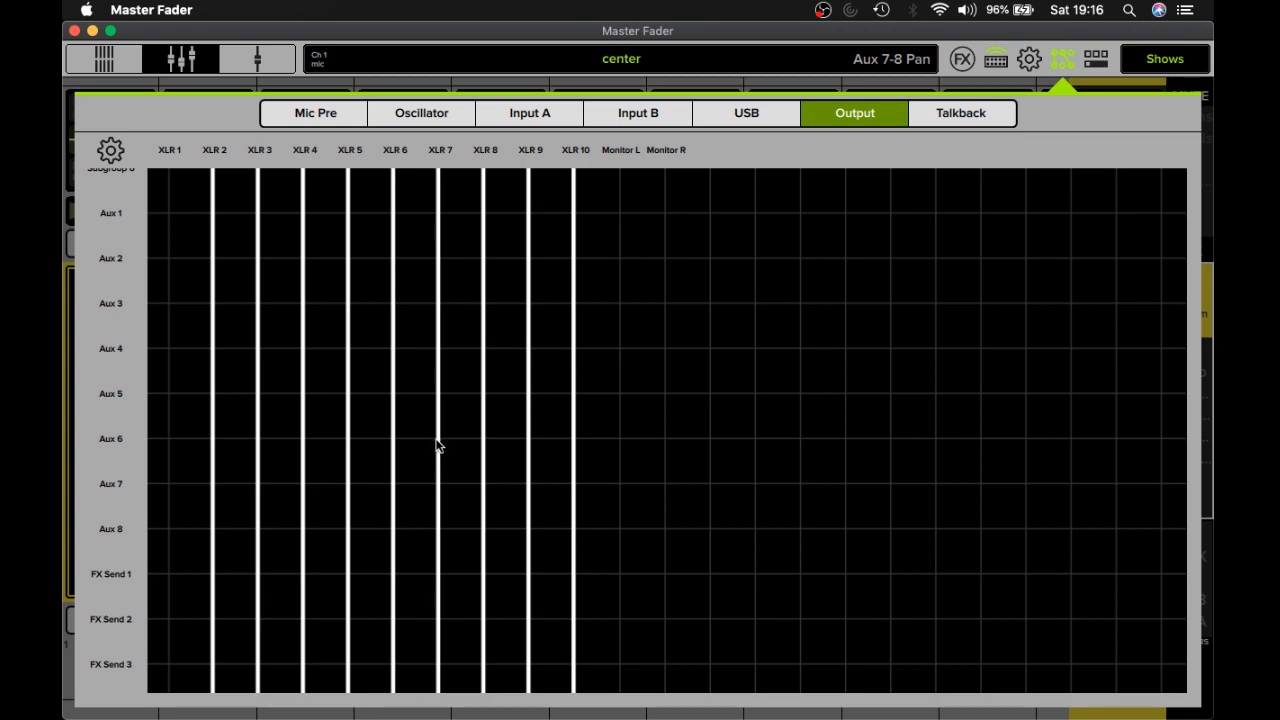
- Route Aux 5 to XLR 7 and XLR 8, and return both outputs to USB 1
{"action": "left_click", "coordinate": [439, 395]}
{"action": "left_click", "coordinate": [483, 395]}
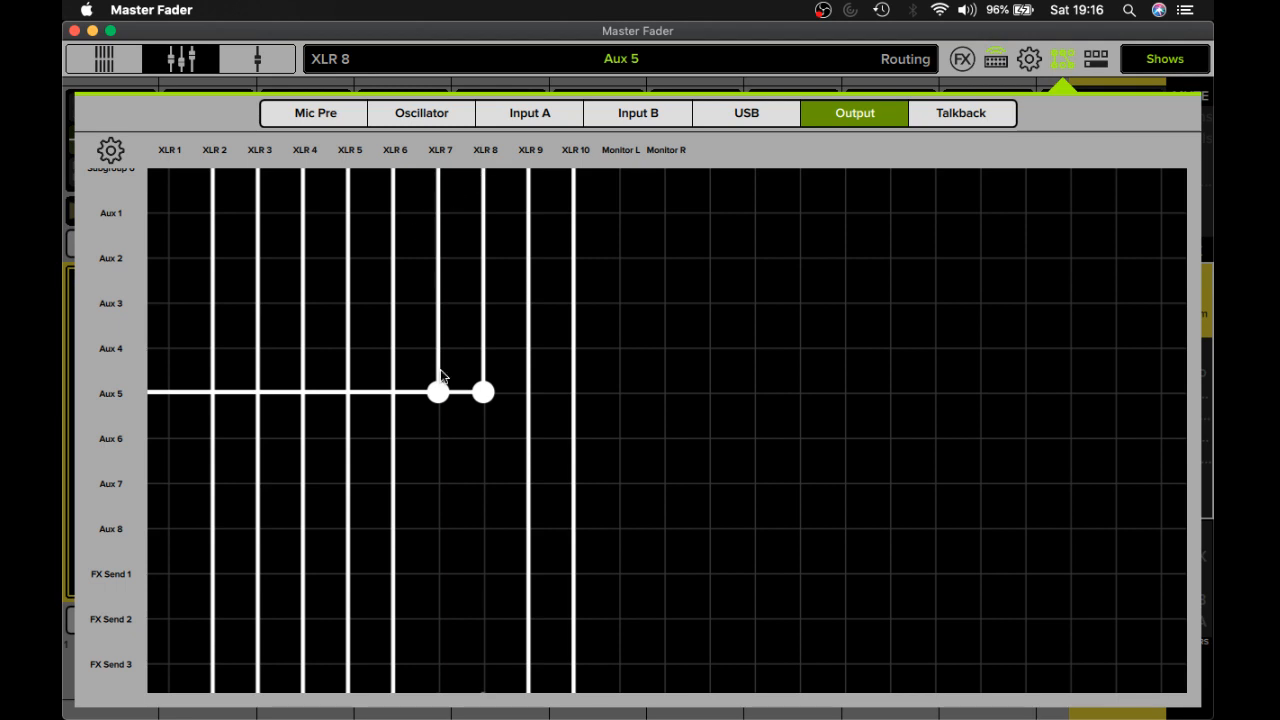
{"action": "scroll", "coordinate": [437, 537], "scroll_direction": "down", "scroll_amount": 5}
{"action": "scroll", "coordinate": [437, 537], "scroll_direction": "down", "scroll_amount": 2}
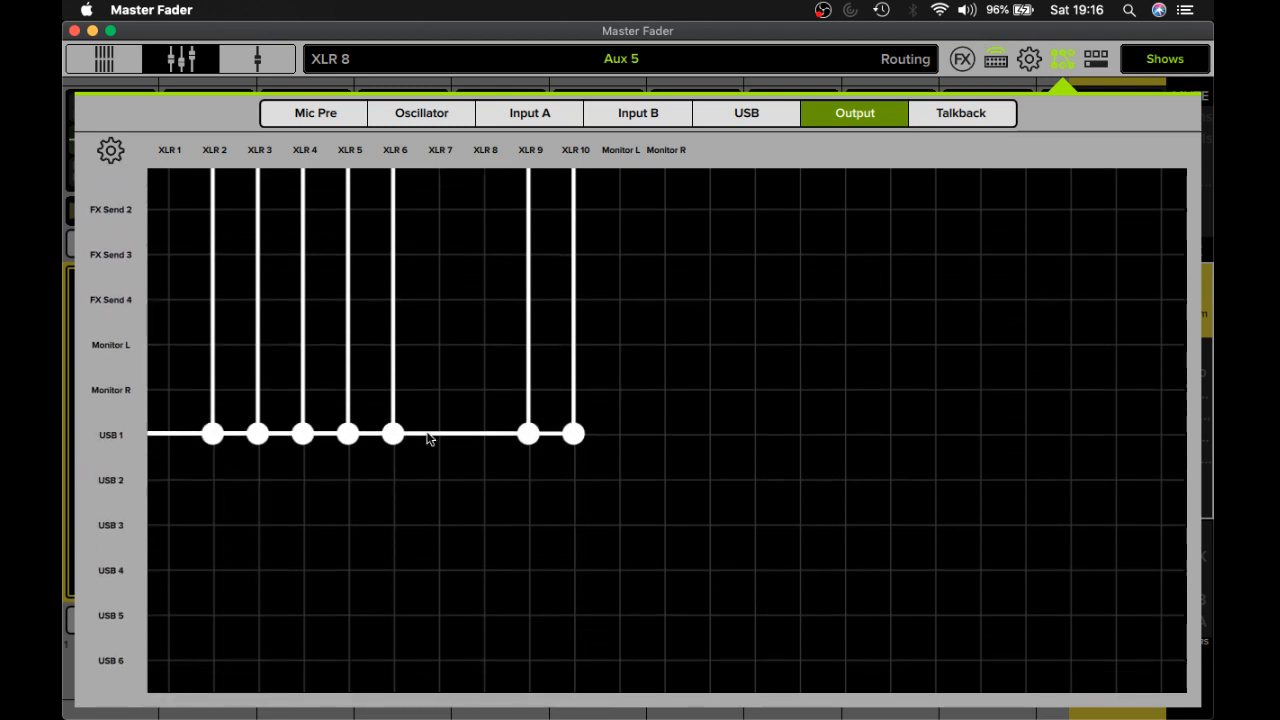
{"action": "left_click", "coordinate": [450, 437]}
{"action": "left_click", "coordinate": [486, 436]}
- Route Aux 7 to XLR 5 in the Output matrix, after trying Aux 8 on the same output
{"action": "scroll", "coordinate": [458, 443], "scroll_direction": "up", "scroll_amount": 8}
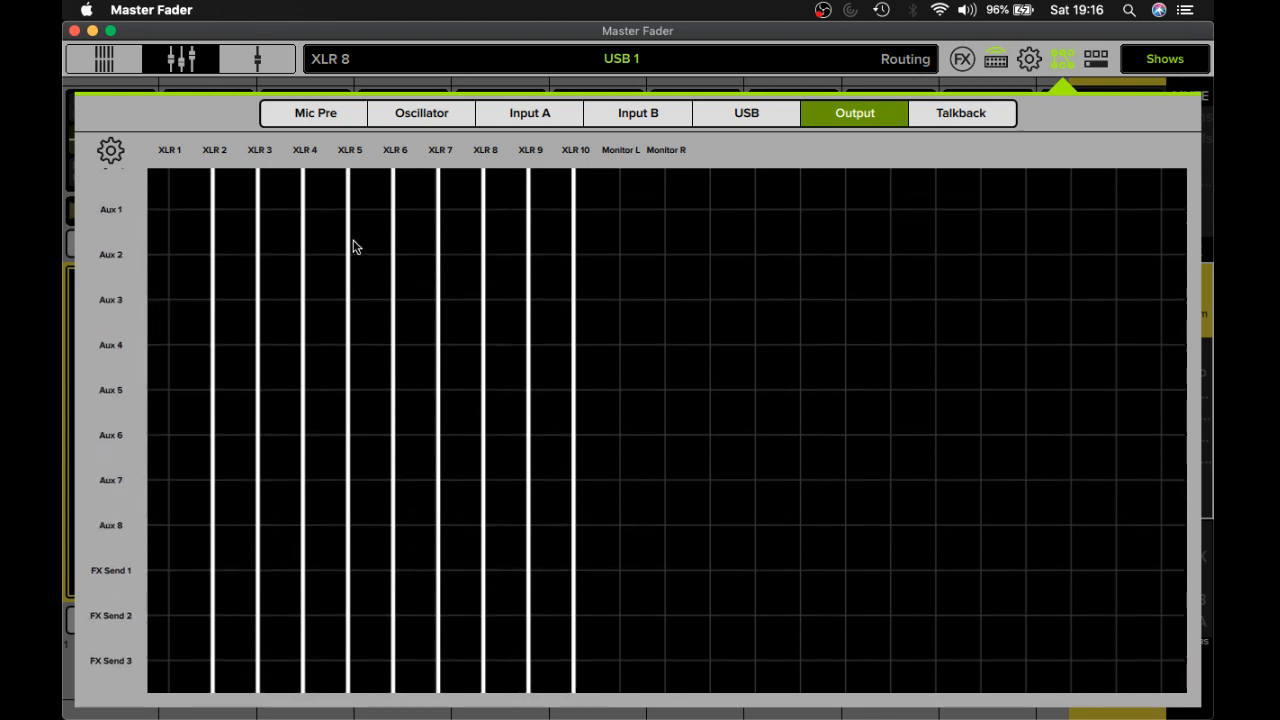
{"action": "scroll", "coordinate": [351, 248], "scroll_direction": "down", "scroll_amount": 5}
{"action": "scroll", "coordinate": [353, 247], "scroll_direction": "up", "scroll_amount": 3}
{"action": "scroll", "coordinate": [353, 247], "scroll_direction": "up", "scroll_amount": 1}
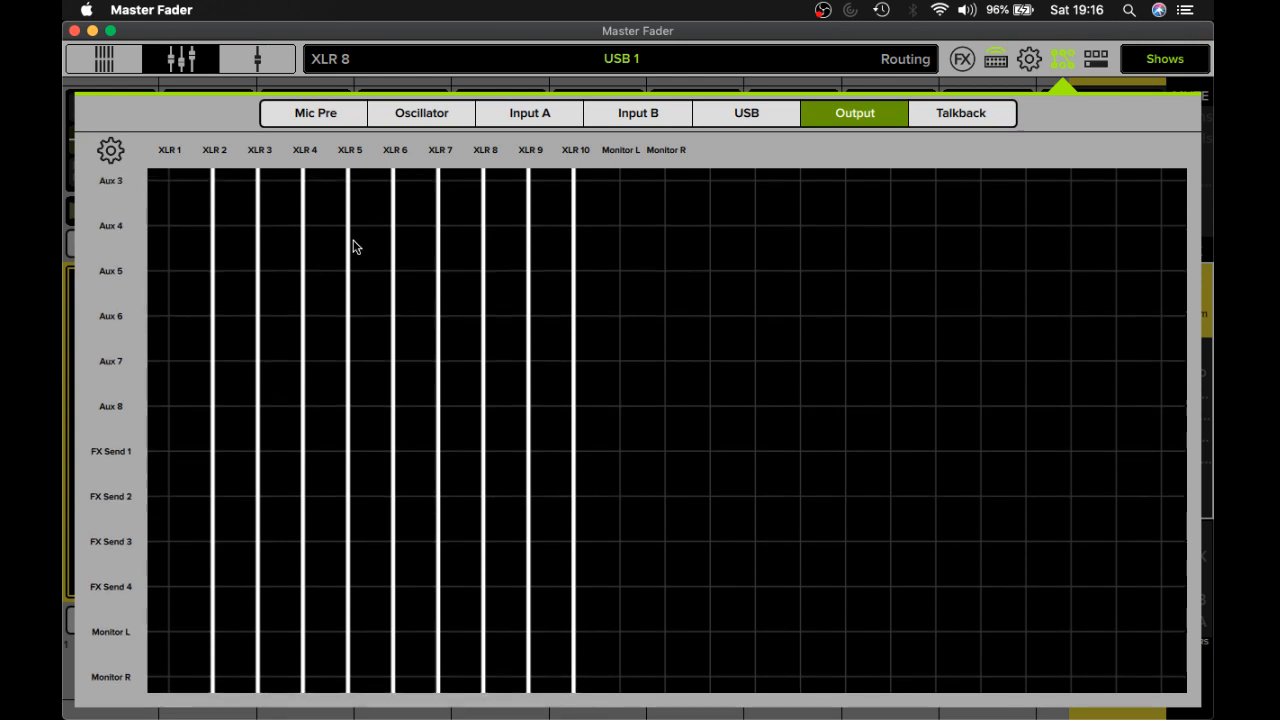
{"action": "left_click", "coordinate": [348, 371]}
{"action": "left_click", "coordinate": [347, 404]}
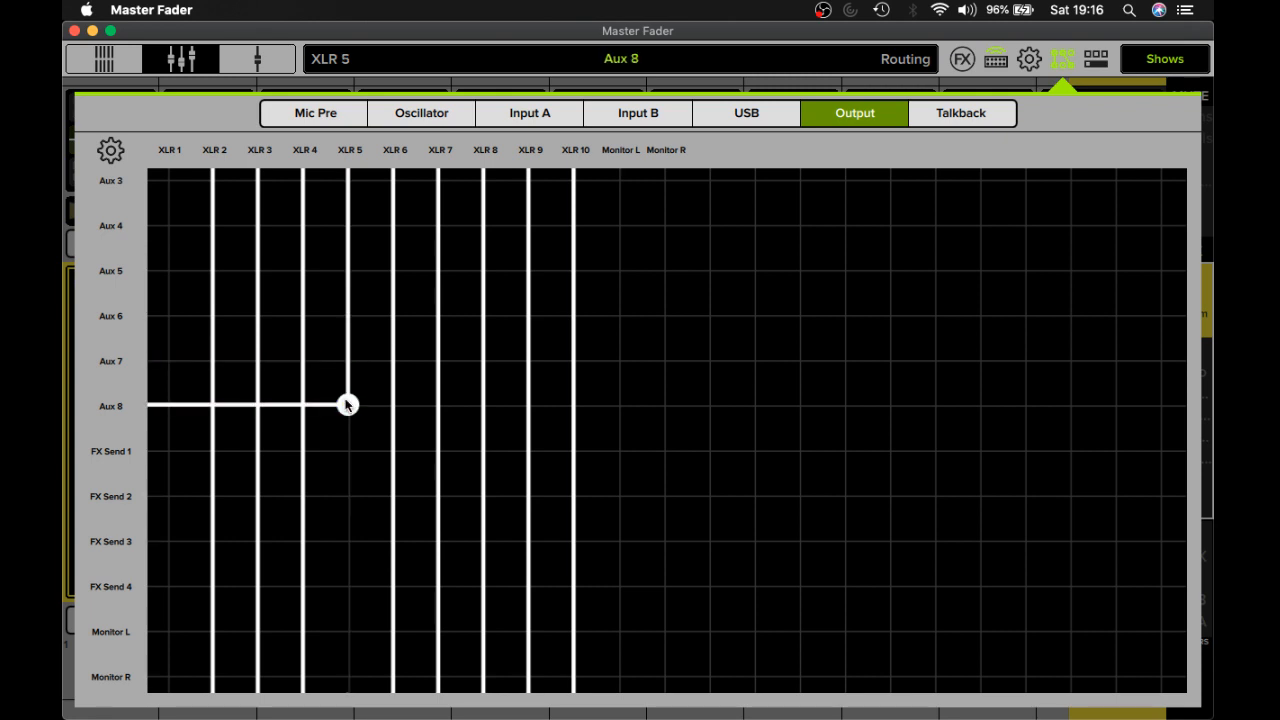
{"action": "left_click", "coordinate": [347, 371]}
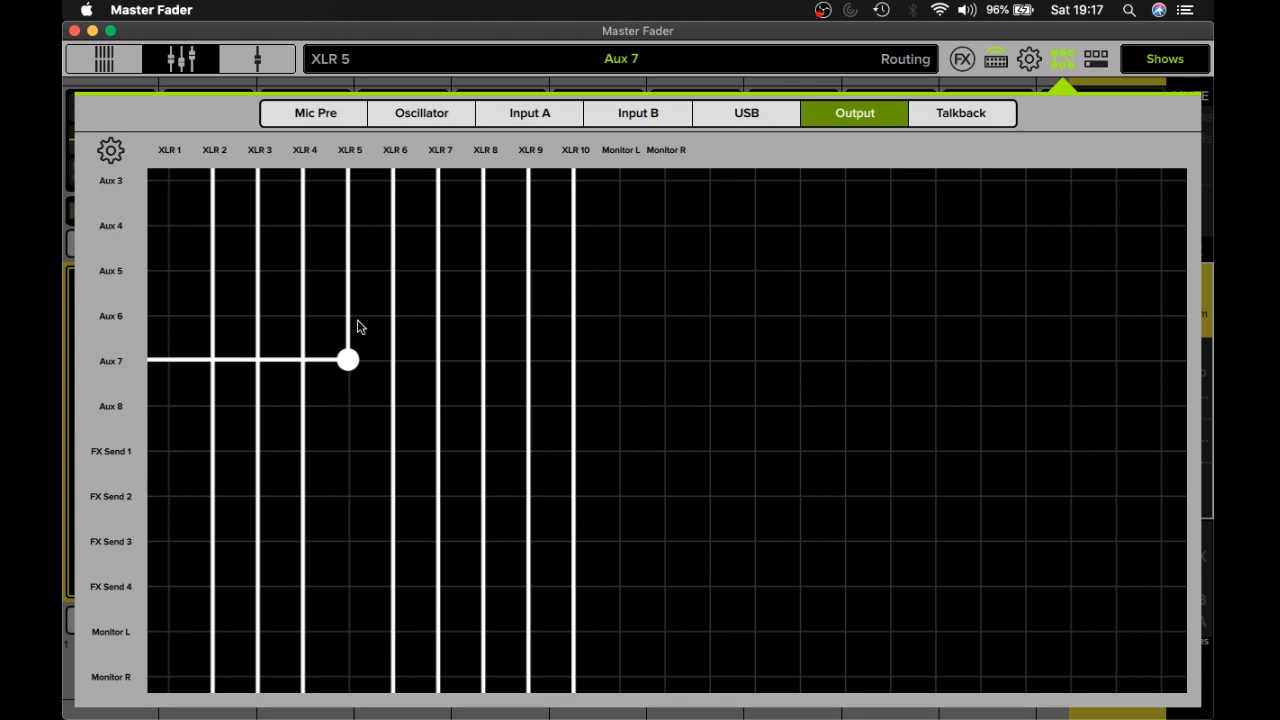
- Try Aux 8 on XLR 5, set XLR 5 back to Aux 7, and route Aux 8 to XLR 6
{"action": "left_click", "coordinate": [351, 425]}
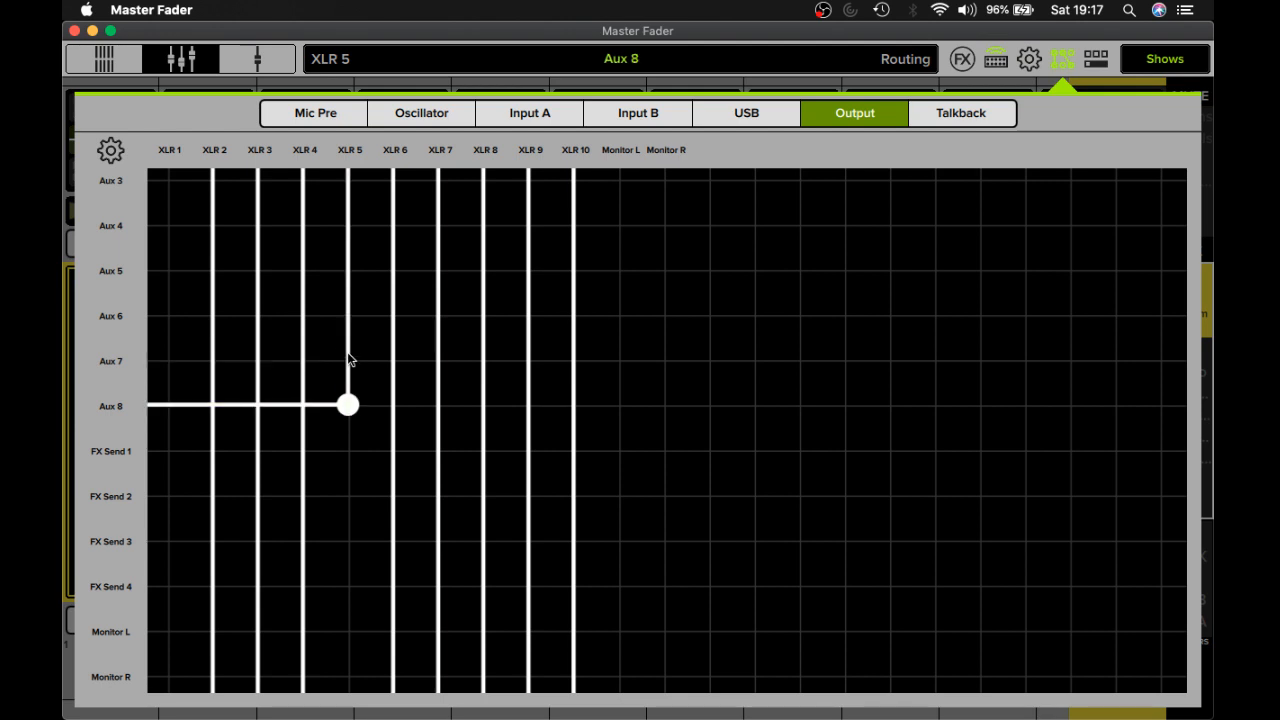
{"action": "left_click", "coordinate": [346, 378]}
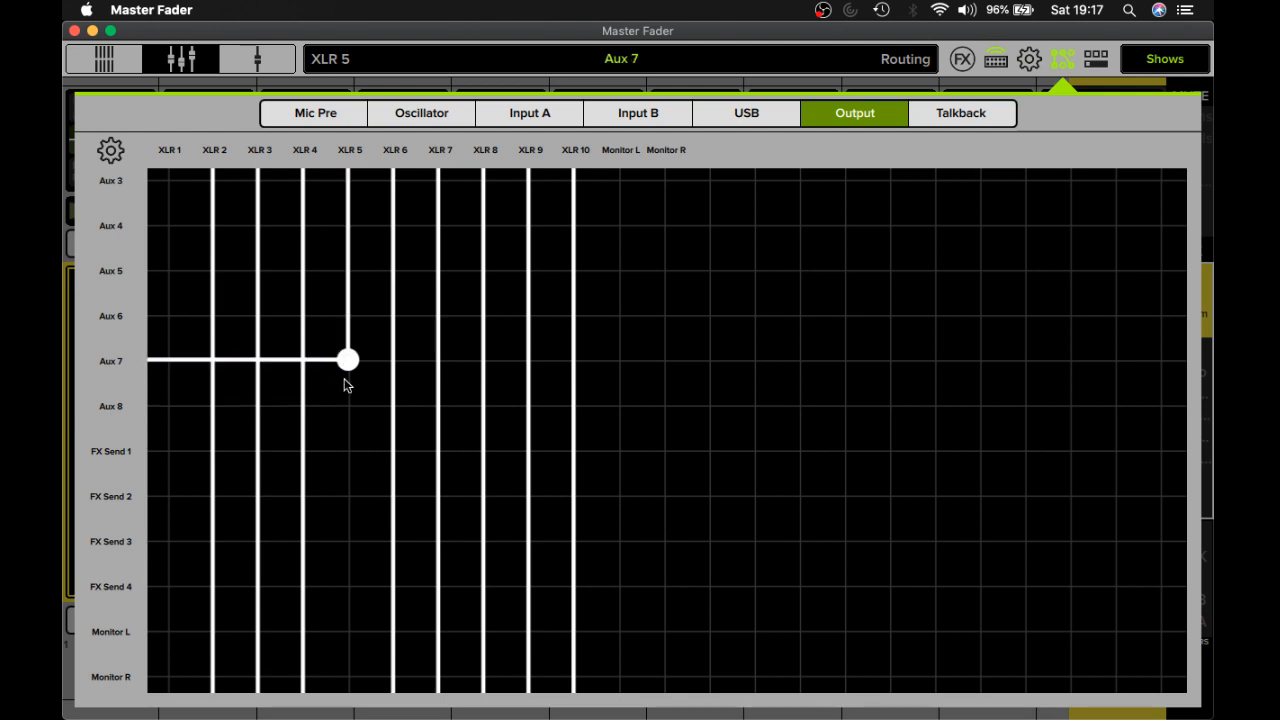
{"action": "left_click", "coordinate": [392, 413]}
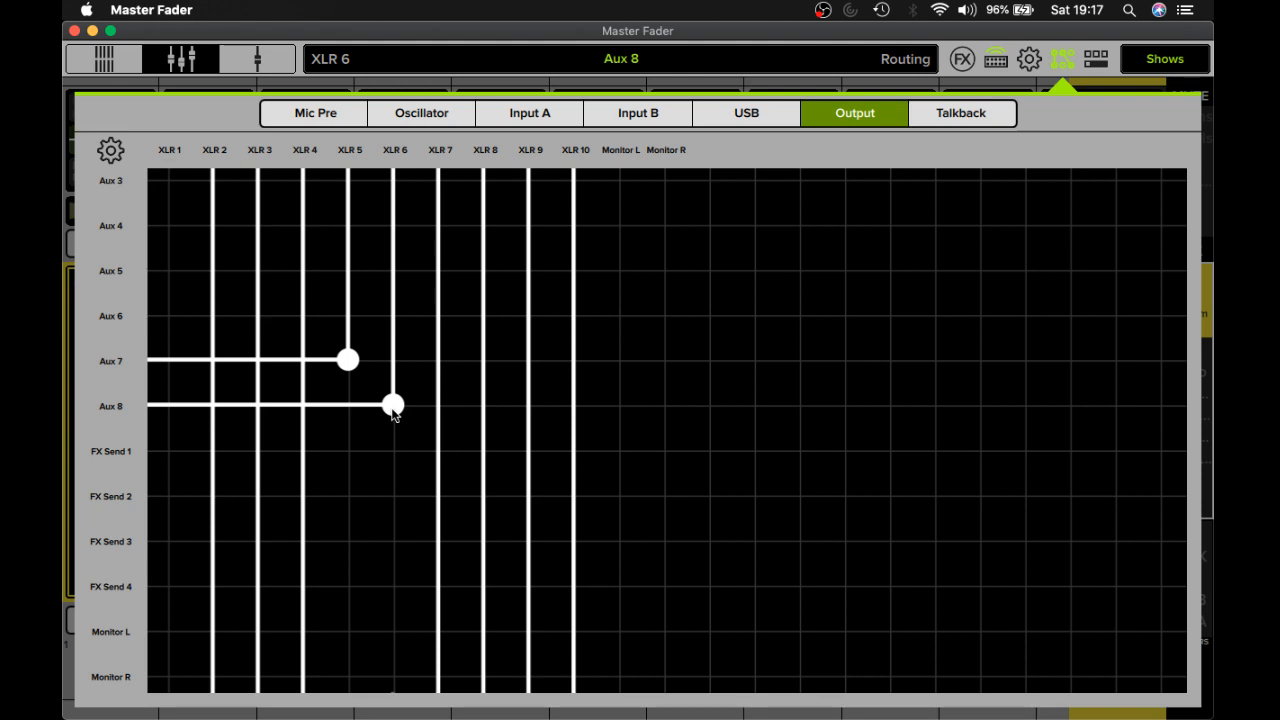
- Return XLR 5 and XLR 6 to USB 1 in the Output matrix and close the routing view
{"action": "scroll", "coordinate": [392, 414], "scroll_direction": "down", "scroll_amount": 10}
{"action": "left_click", "coordinate": [393, 276]}
{"action": "left_click", "coordinate": [348, 274]}
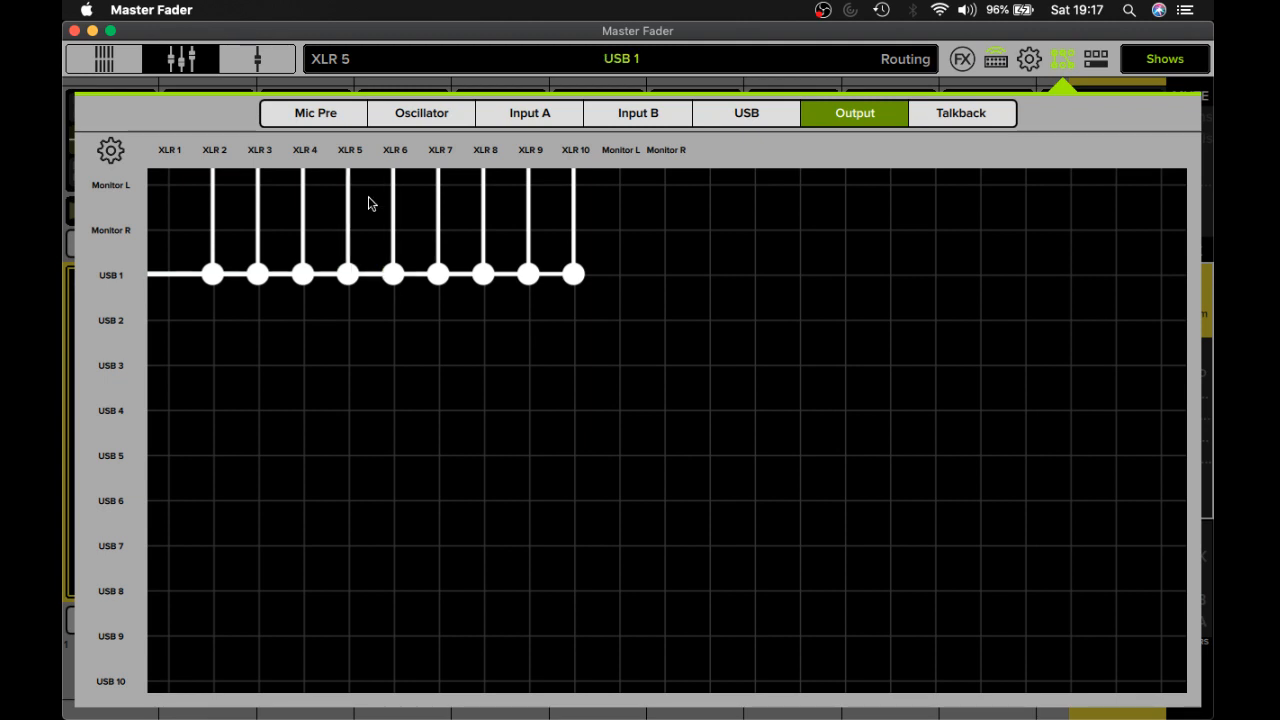
{"action": "left_click", "coordinate": [1058, 60]}
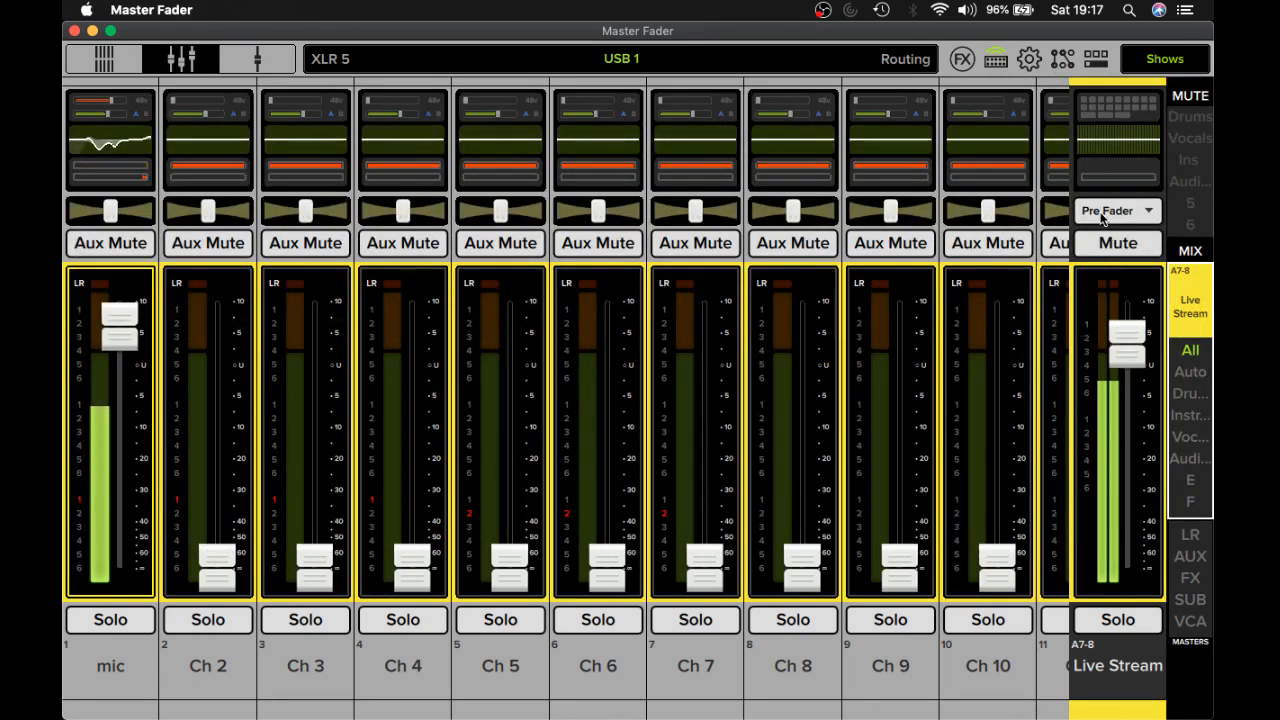
- Examine which aux sources feed USB 1 and USB 2 in the USB routing matrix, and close the routing view
{"action": "left_click", "coordinate": [1058, 60]}
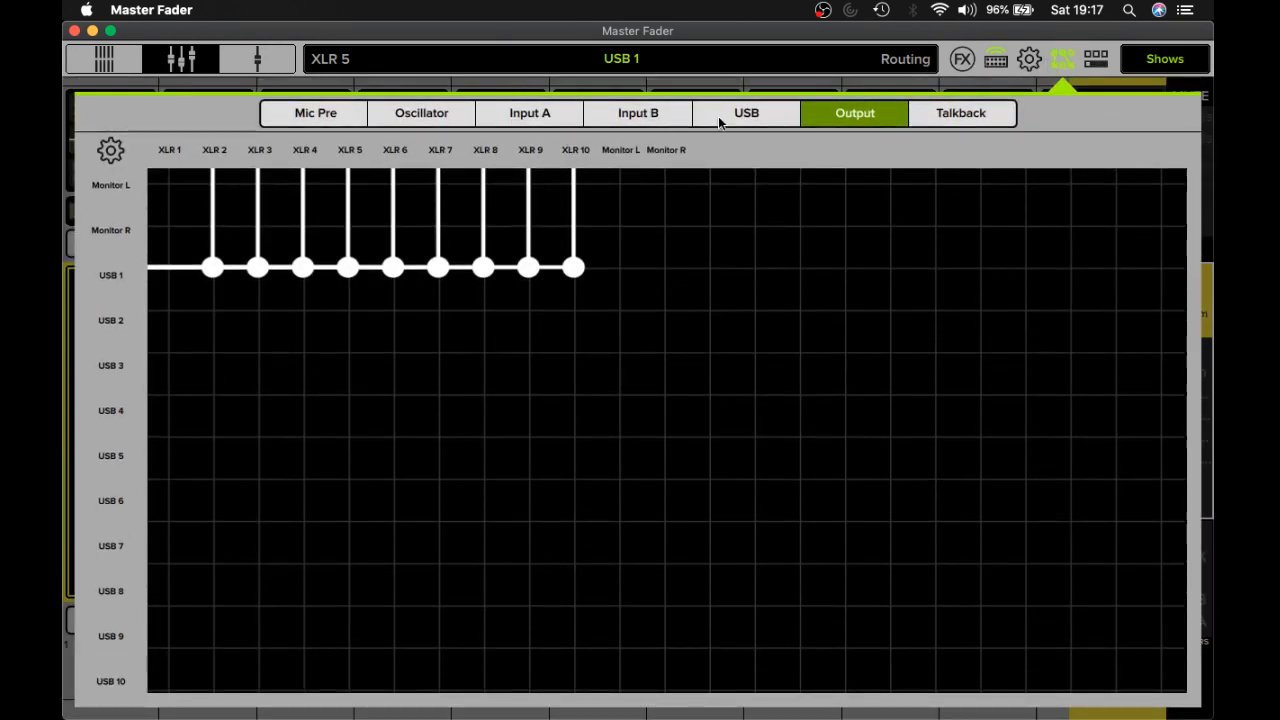
{"action": "left_click", "coordinate": [718, 116]}
{"action": "scroll", "coordinate": [335, 475], "scroll_direction": "down", "scroll_amount": 10}
{"action": "scroll", "coordinate": [335, 475], "scroll_direction": "up", "scroll_amount": 10}
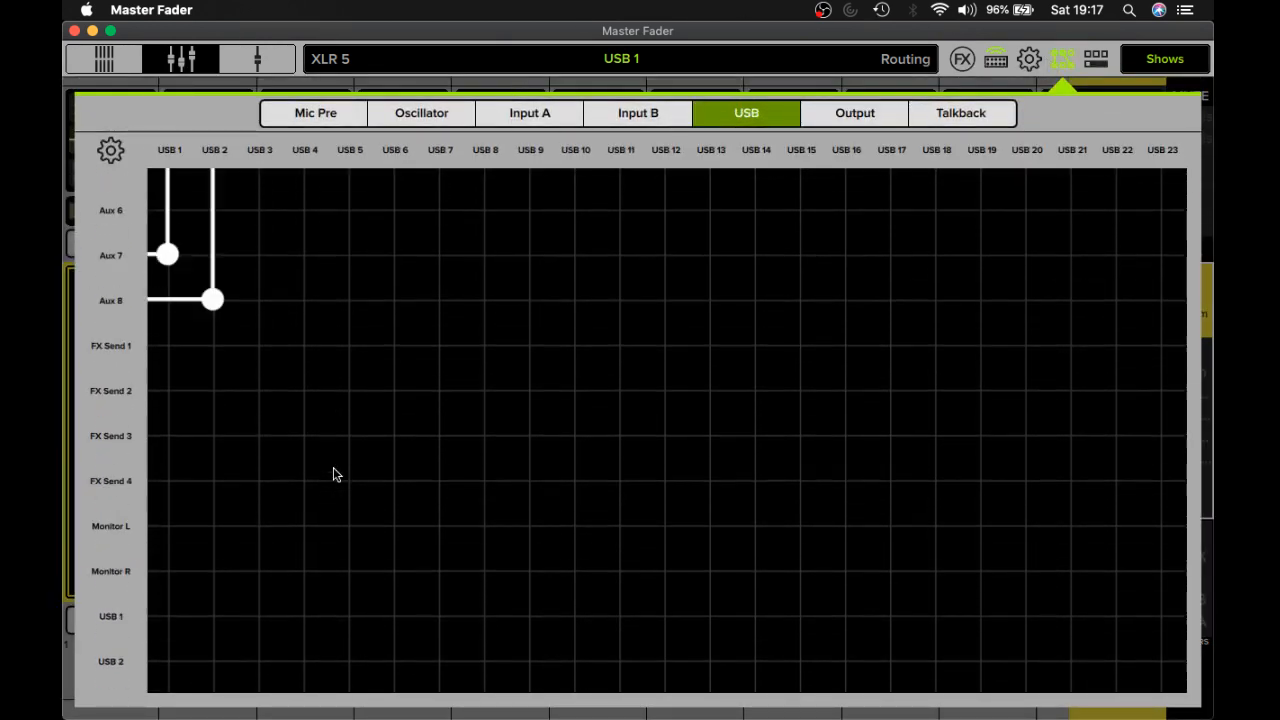
{"action": "scroll", "coordinate": [335, 475], "scroll_direction": "down", "scroll_amount": 4}
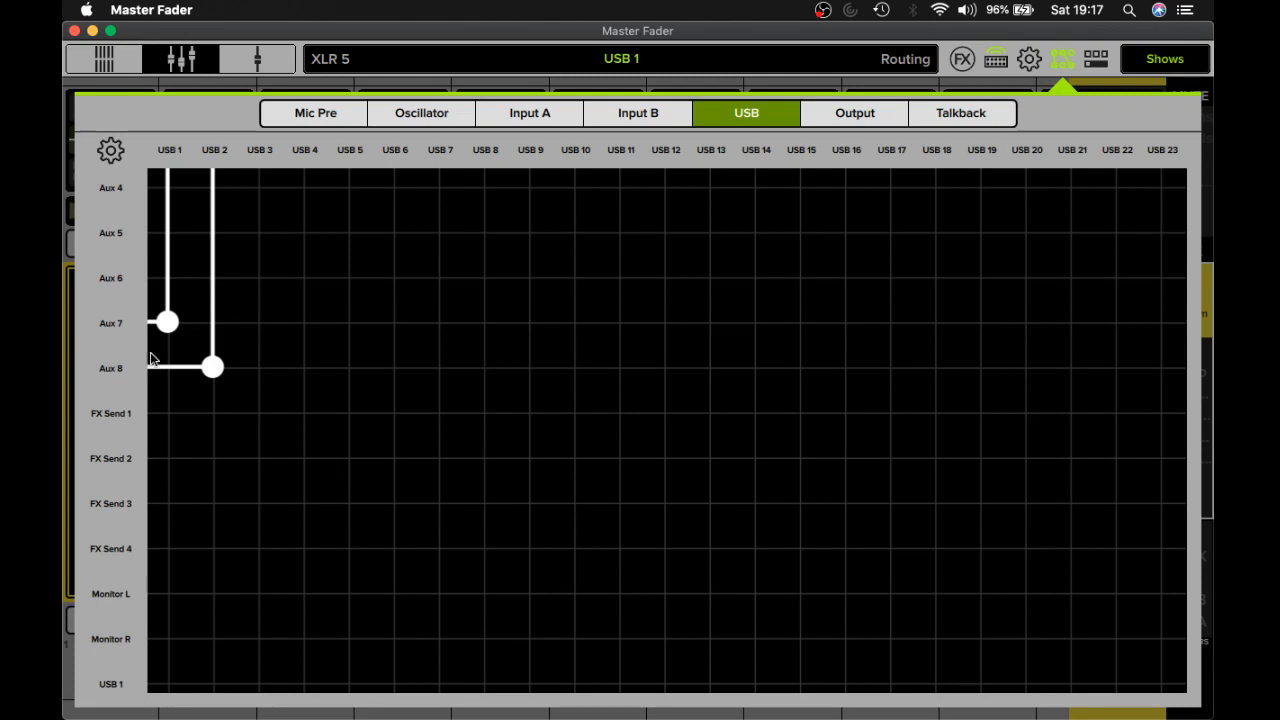
{"action": "mouse_move", "coordinate": [64, 452]}
{"action": "left_click", "coordinate": [1062, 59]}
- View the Live Stream mix's Pre Fader options, and compare it with the Main mix before returning to the Live Stream mix
{"action": "left_click", "coordinate": [1108, 211]}
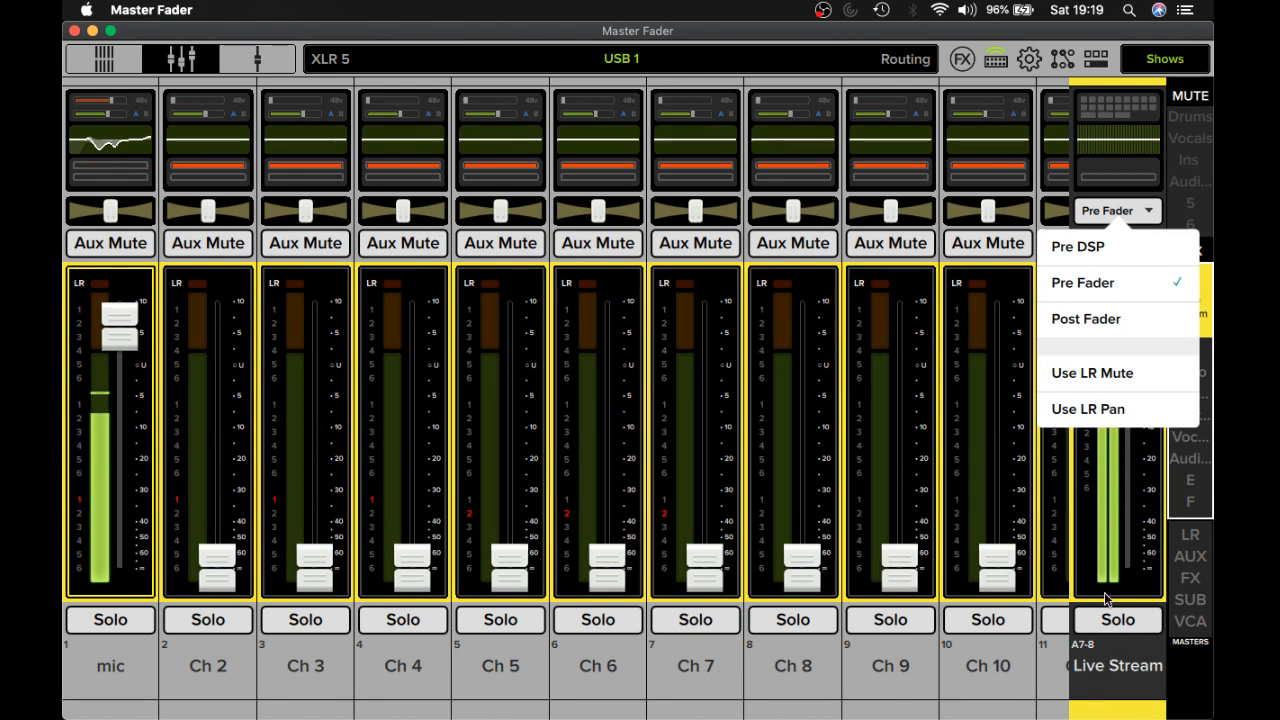
{"action": "left_click", "coordinate": [1086, 672]}
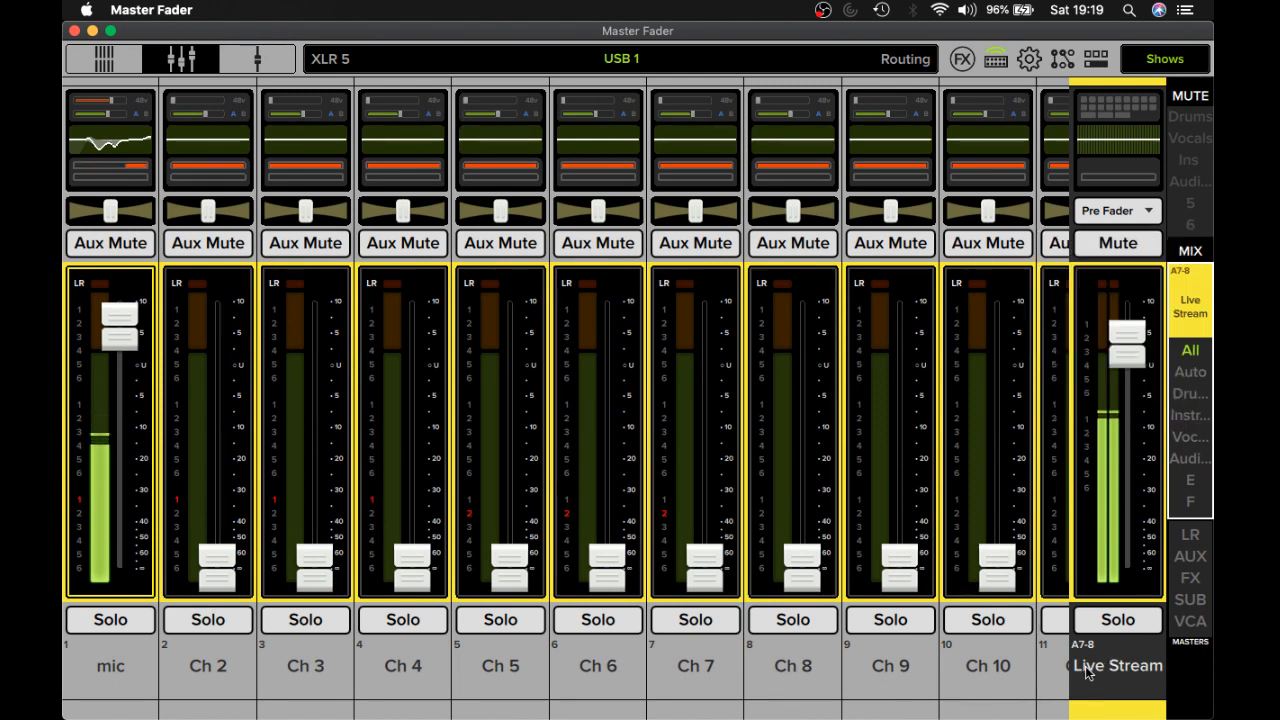
{"action": "left_click", "coordinate": [1190, 308]}
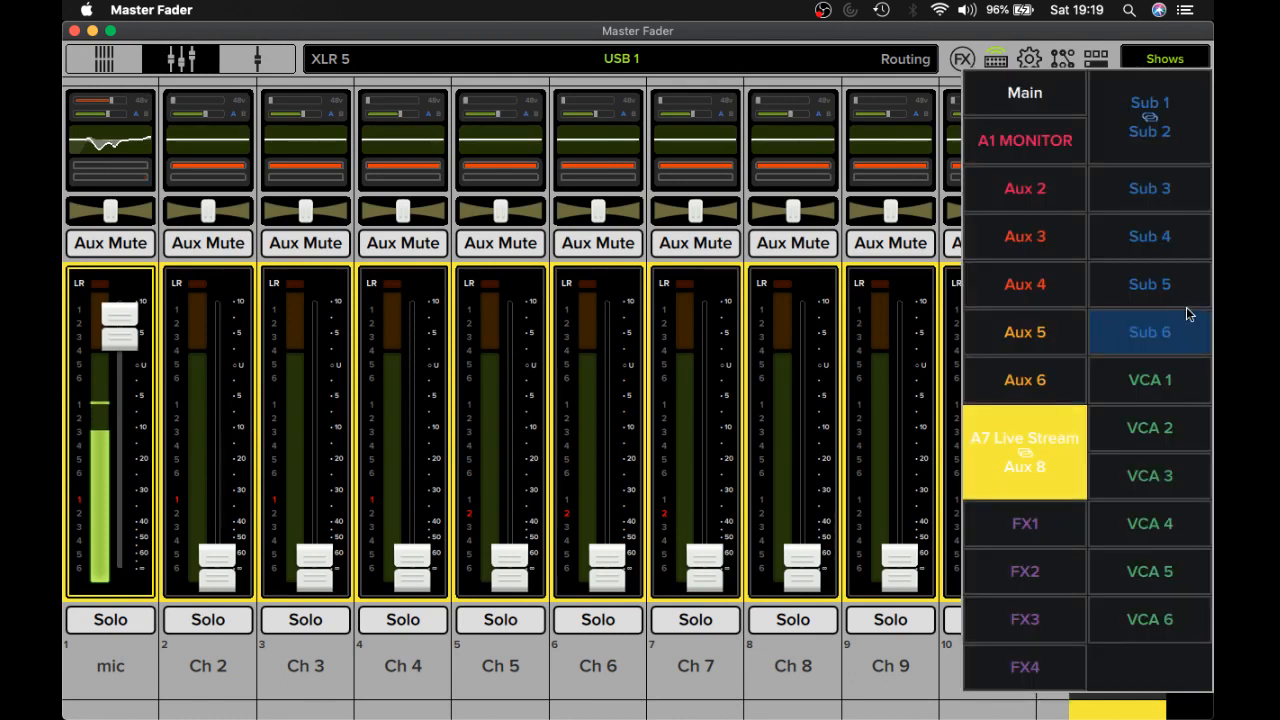
{"action": "left_click", "coordinate": [1028, 96]}
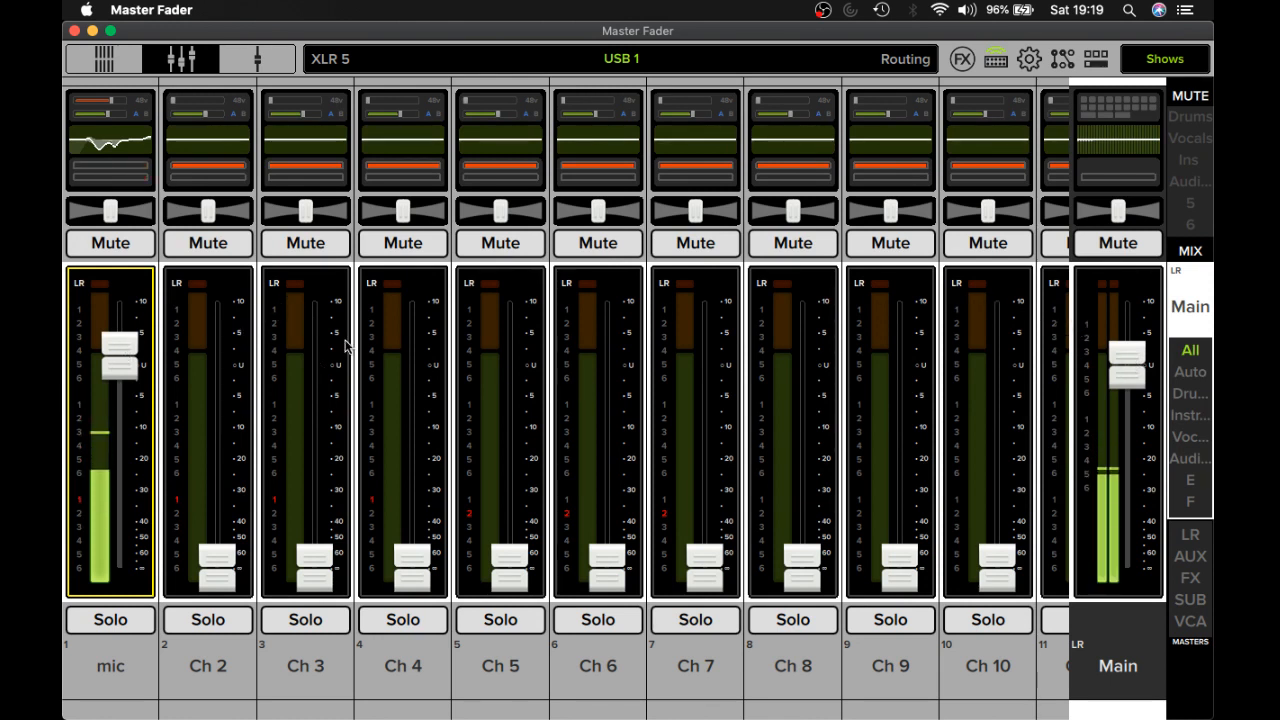
{"action": "left_click", "coordinate": [1180, 310]}
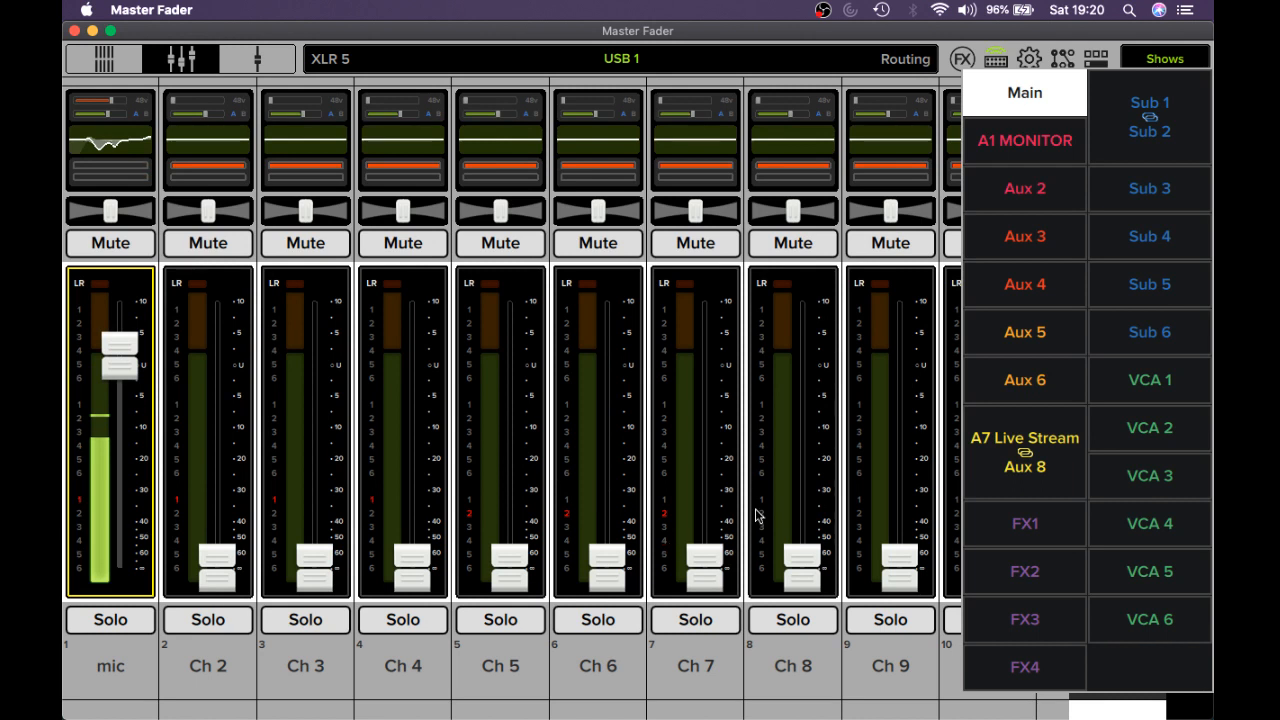
{"action": "left_click", "coordinate": [991, 470]}
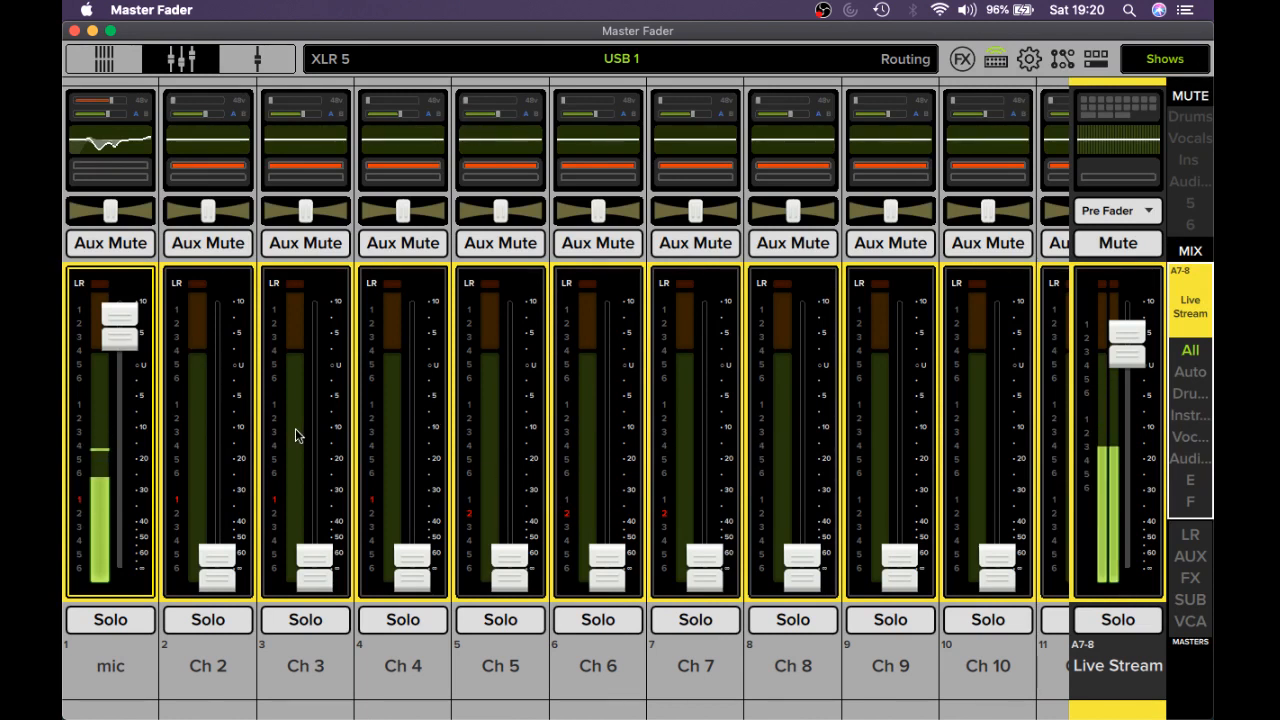
- Look through the input, return and FX channel strips in the Live Stream mix, ending back at the mic channel
{"action": "scroll", "coordinate": [352, 407], "scroll_direction": "right", "scroll_amount": 10}
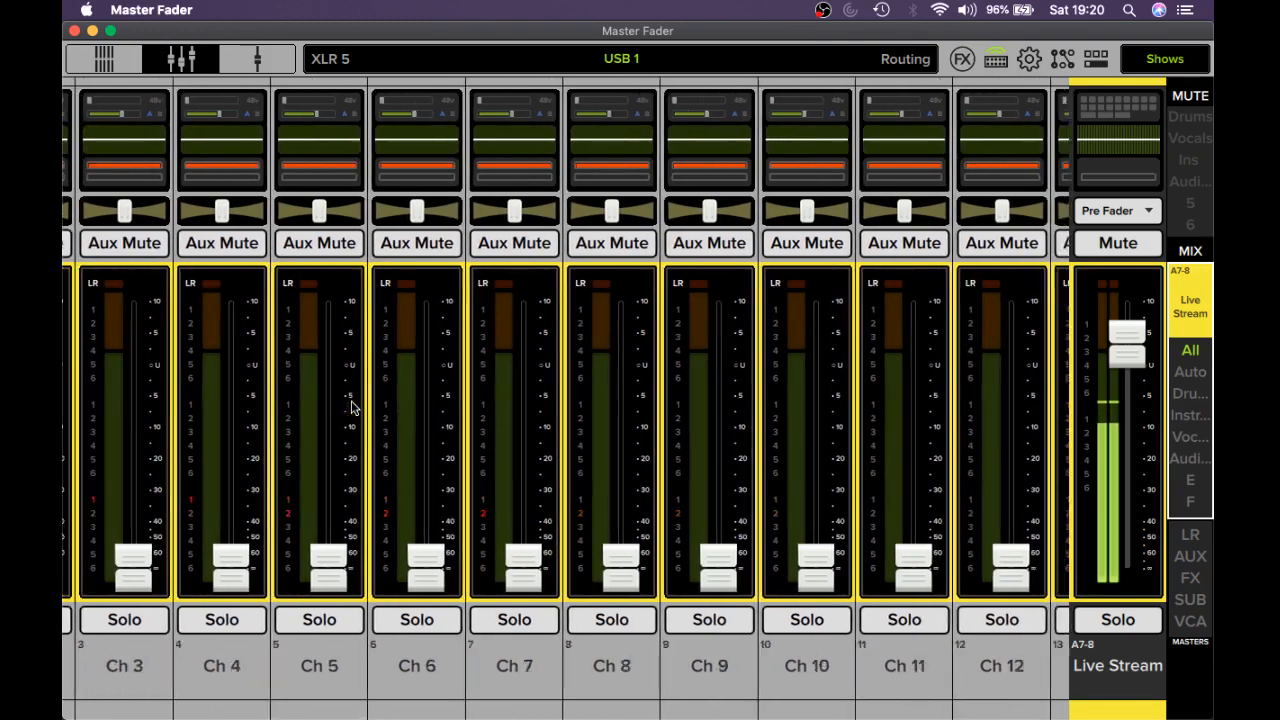
{"action": "scroll", "coordinate": [352, 407], "scroll_direction": "right", "scroll_amount": 4}
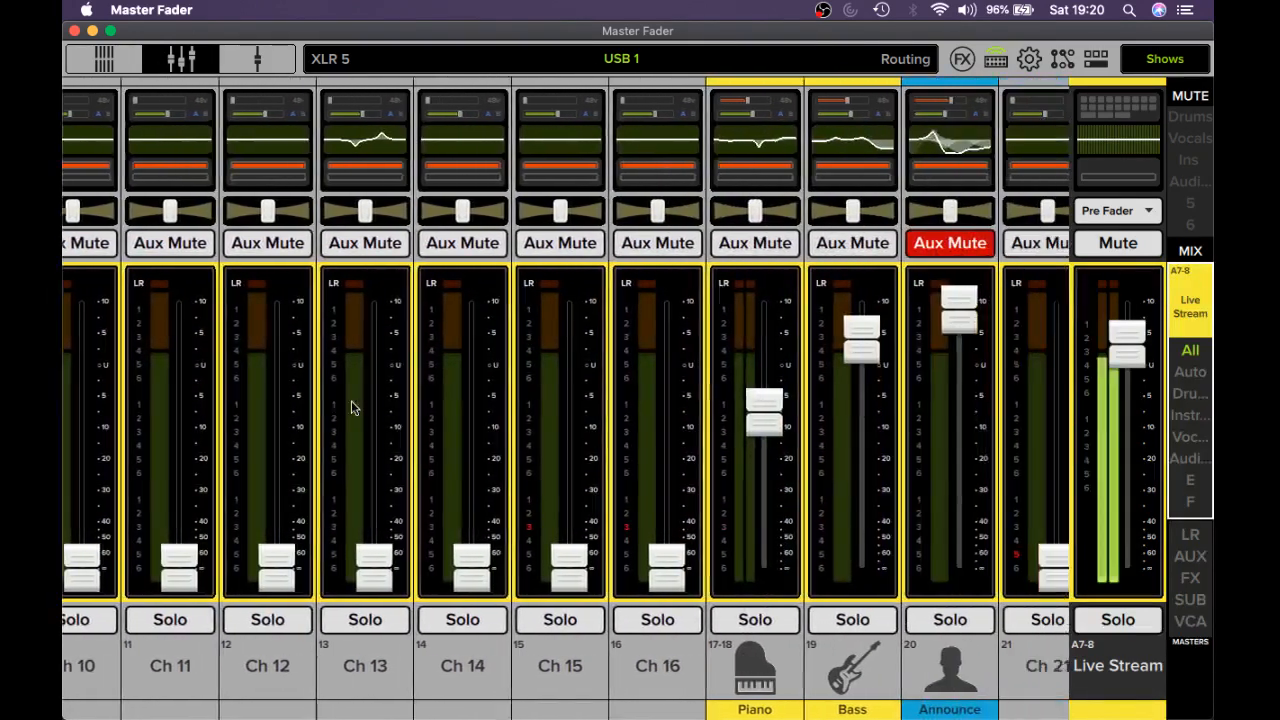
{"action": "scroll", "coordinate": [352, 407], "scroll_direction": "right", "scroll_amount": 7}
{"action": "scroll", "coordinate": [352, 407], "scroll_direction": "right", "scroll_amount": 10}
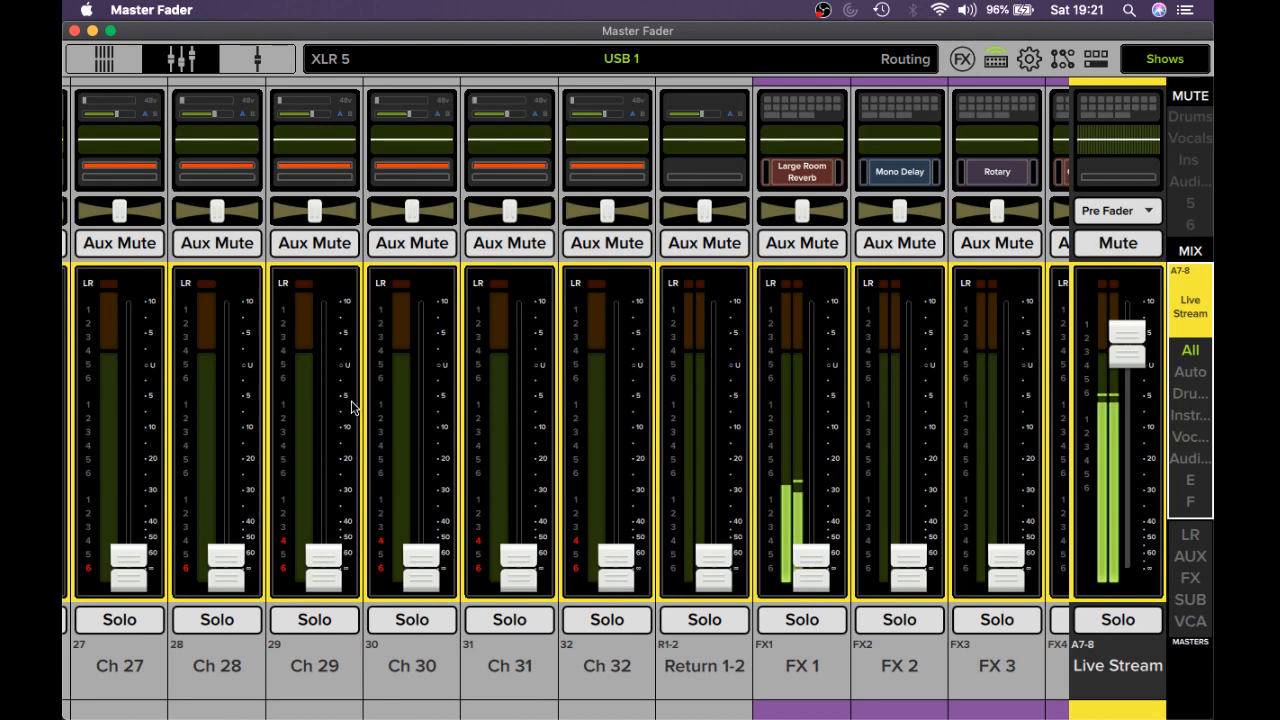
{"action": "scroll", "coordinate": [351, 407], "scroll_direction": "left", "scroll_amount": 15}
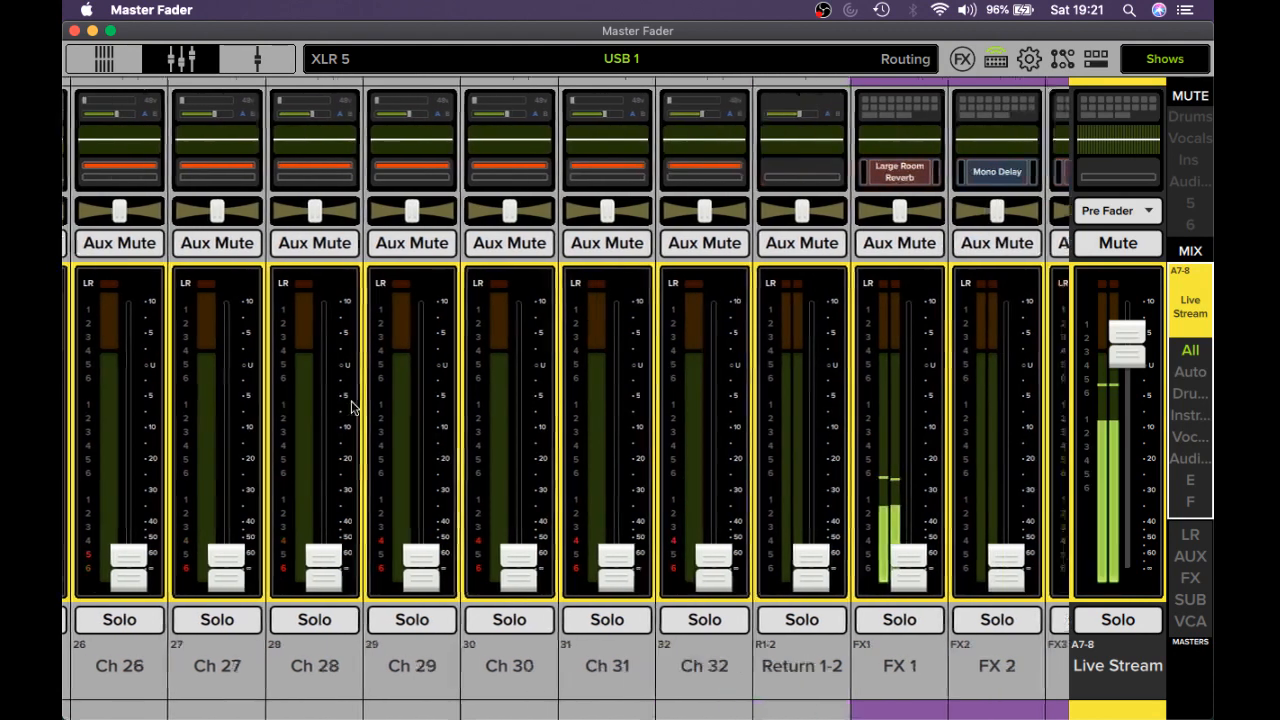
{"action": "scroll", "coordinate": [351, 407], "scroll_direction": "left", "scroll_amount": 3}
{"action": "scroll", "coordinate": [351, 407], "scroll_direction": "right", "scroll_amount": 5}
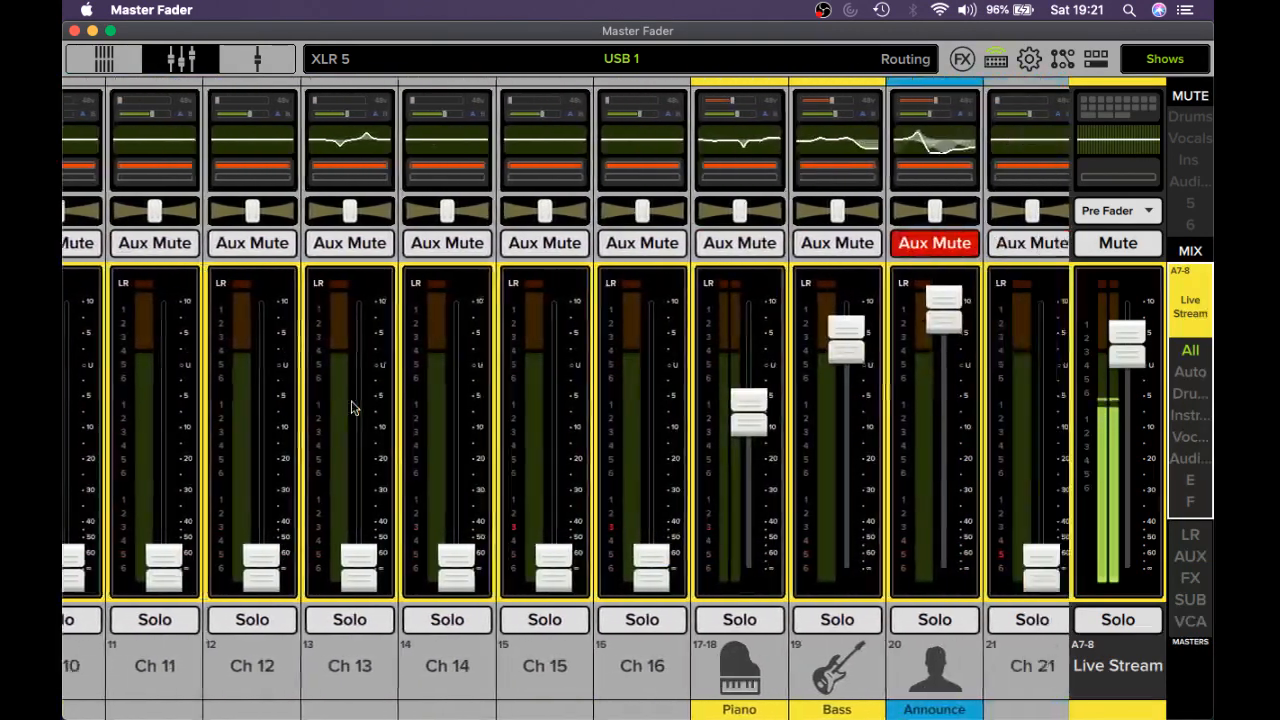
{"action": "scroll", "coordinate": [351, 407], "scroll_direction": "left", "scroll_amount": 8}
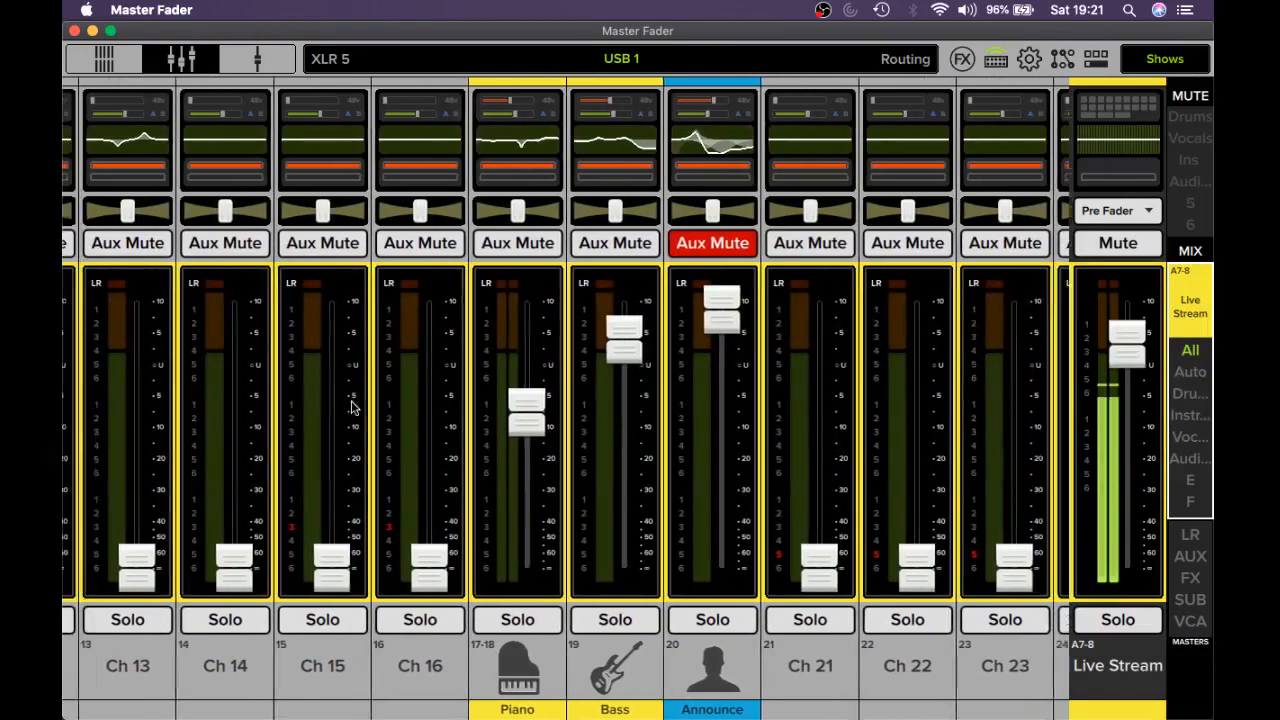
{"action": "scroll", "coordinate": [351, 407], "scroll_direction": "left", "scroll_amount": 3}
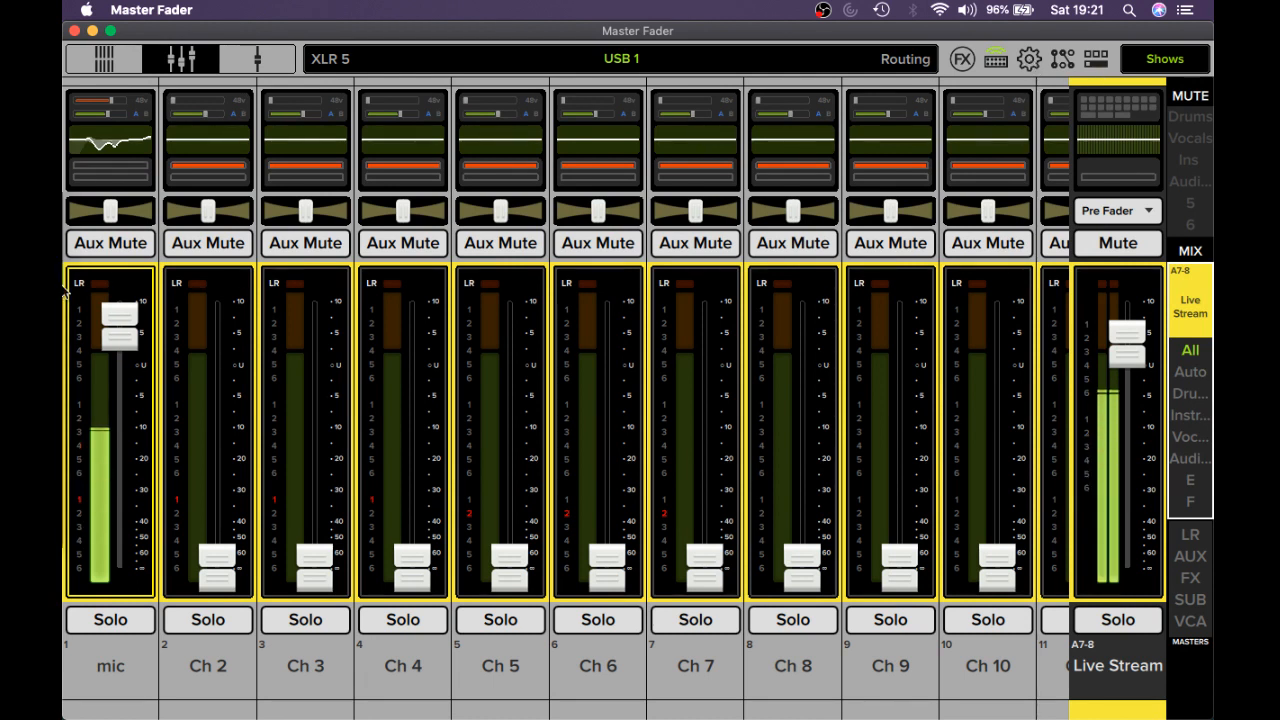
- Switch to OBS and select the Display Capture source in the Master Fader scene
{"action": "mouse_move", "coordinate": [65, 312]}
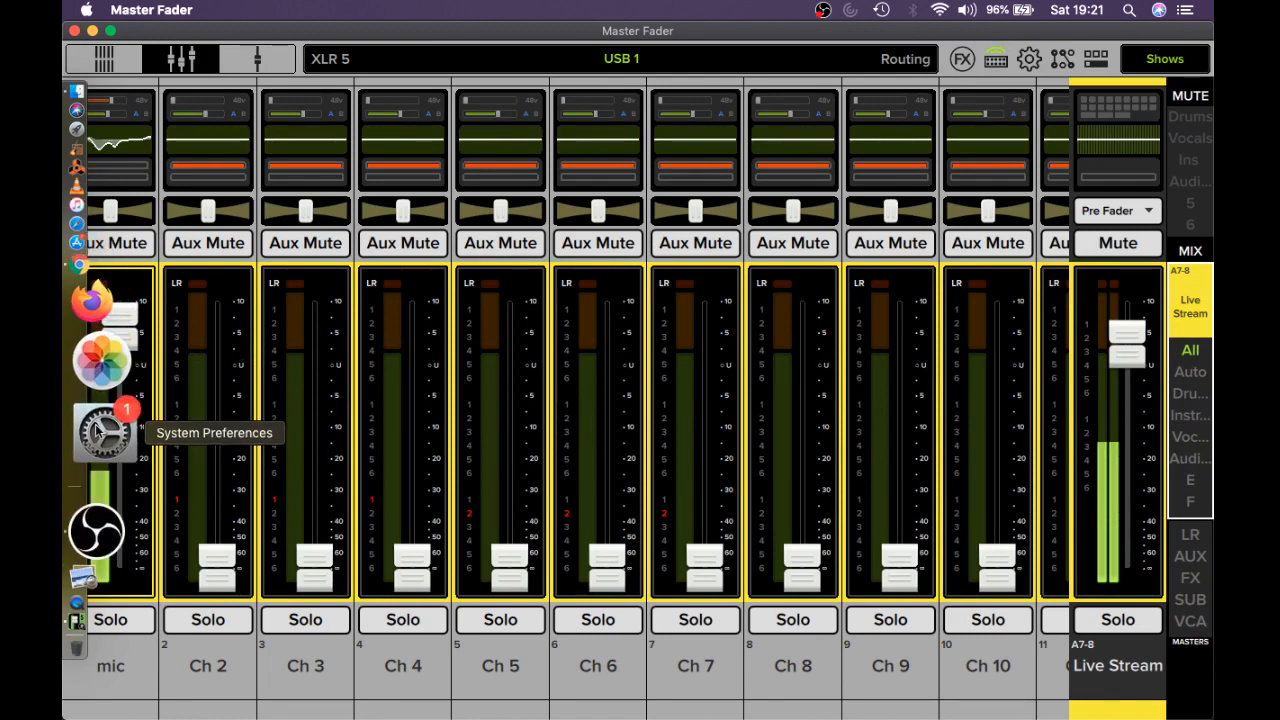
{"action": "left_click", "coordinate": [100, 458]}
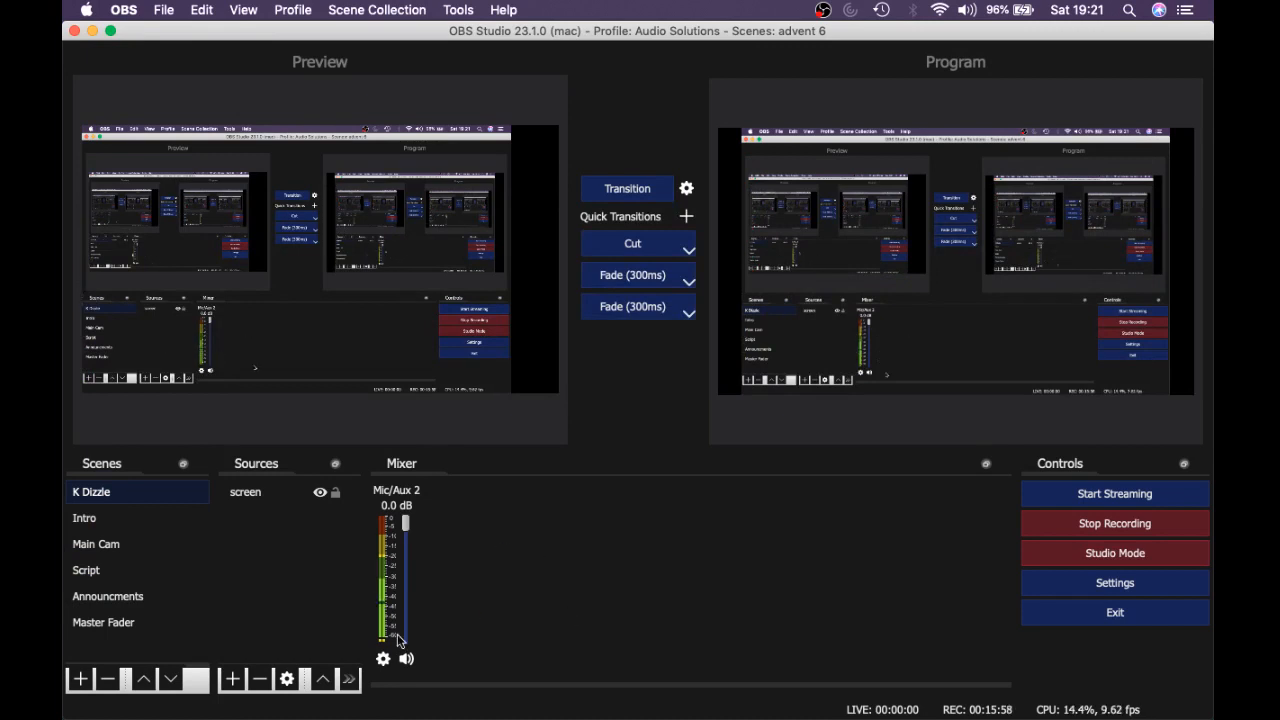
{"action": "mouse_move", "coordinate": [90, 478]}
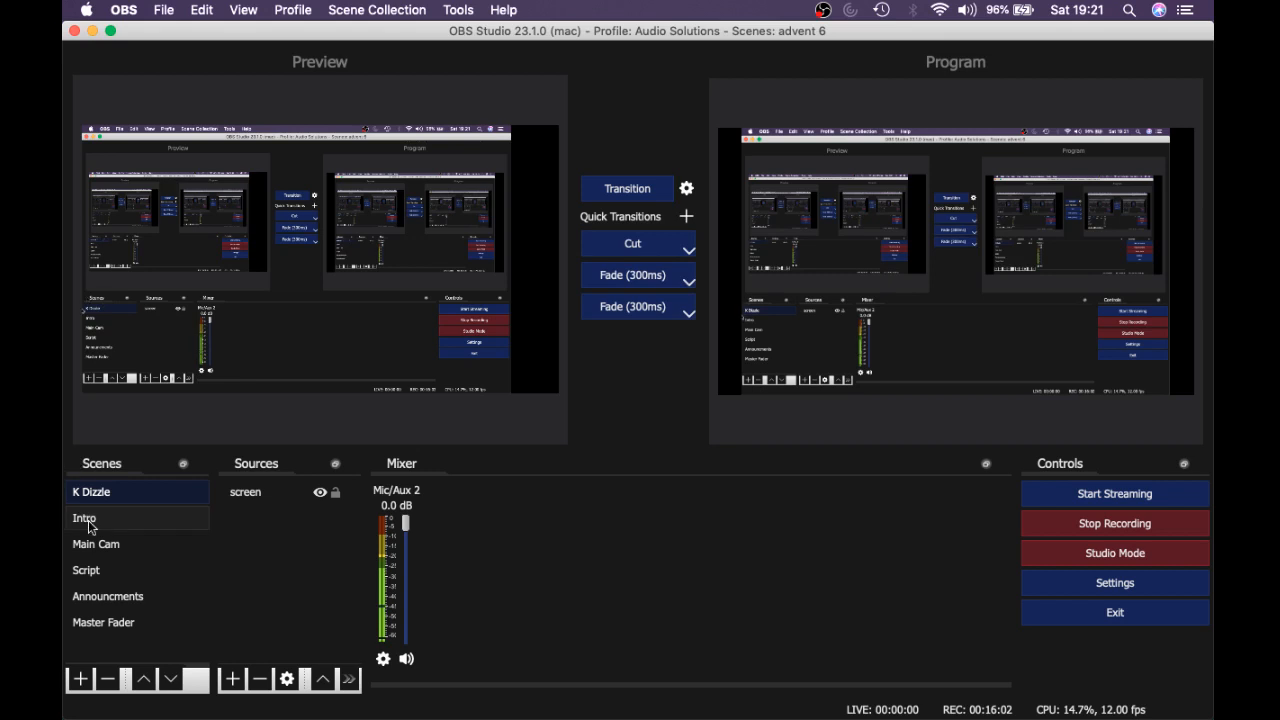
{"action": "left_click", "coordinate": [98, 624]}
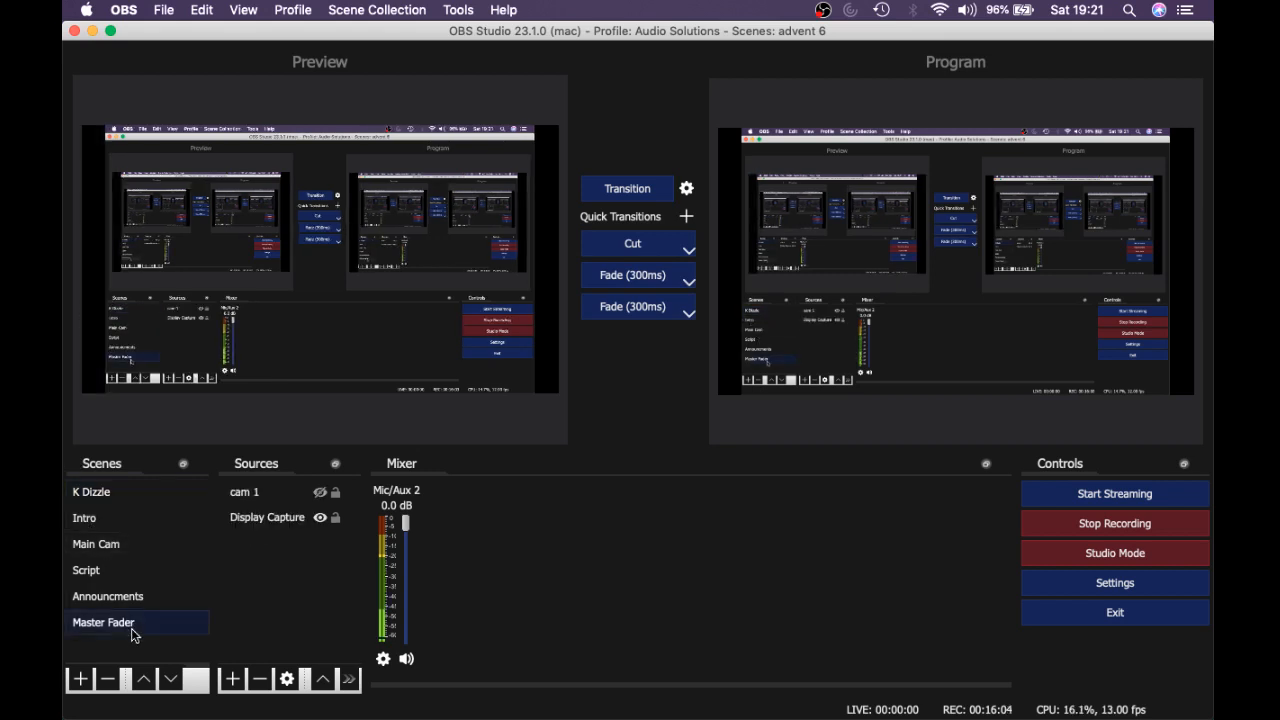
{"action": "left_click", "coordinate": [277, 525]}
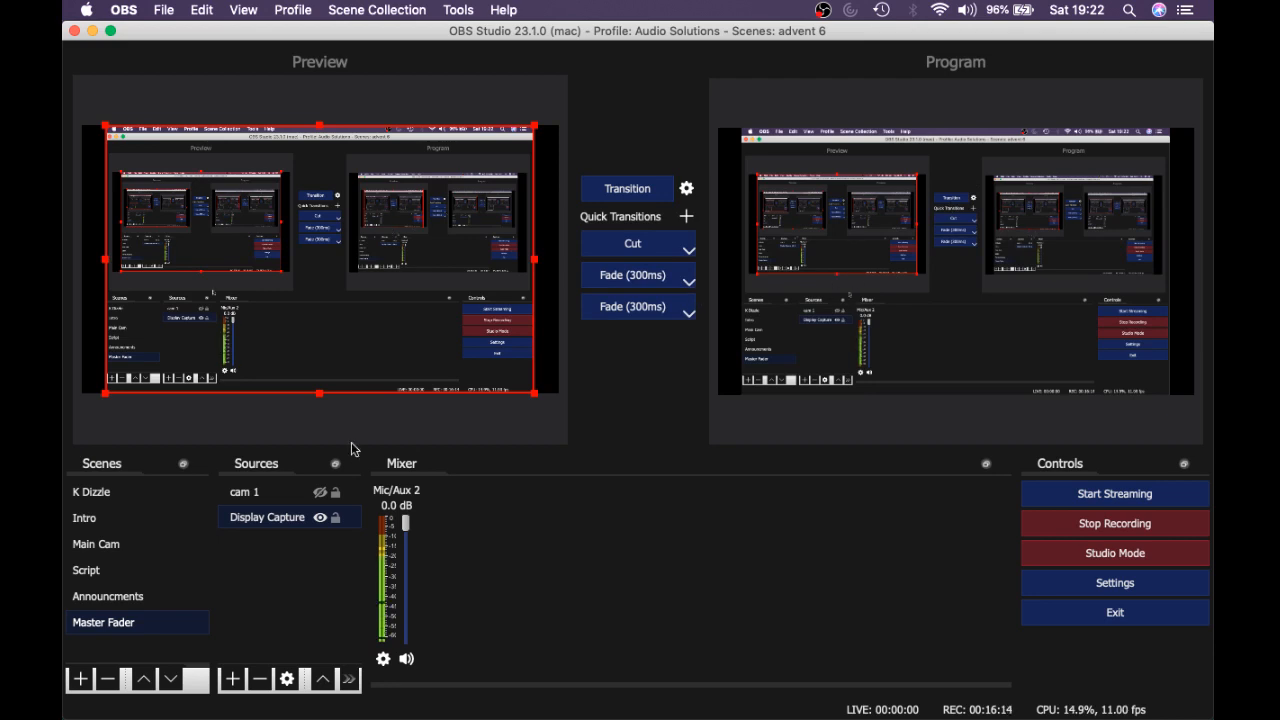
- Switch briefly to Master Fader and back to OBS, and accept Default as Mic/Auxiliary Audio Device 2 in the audio settings
{"action": "left_click", "coordinate": [70, 511]}
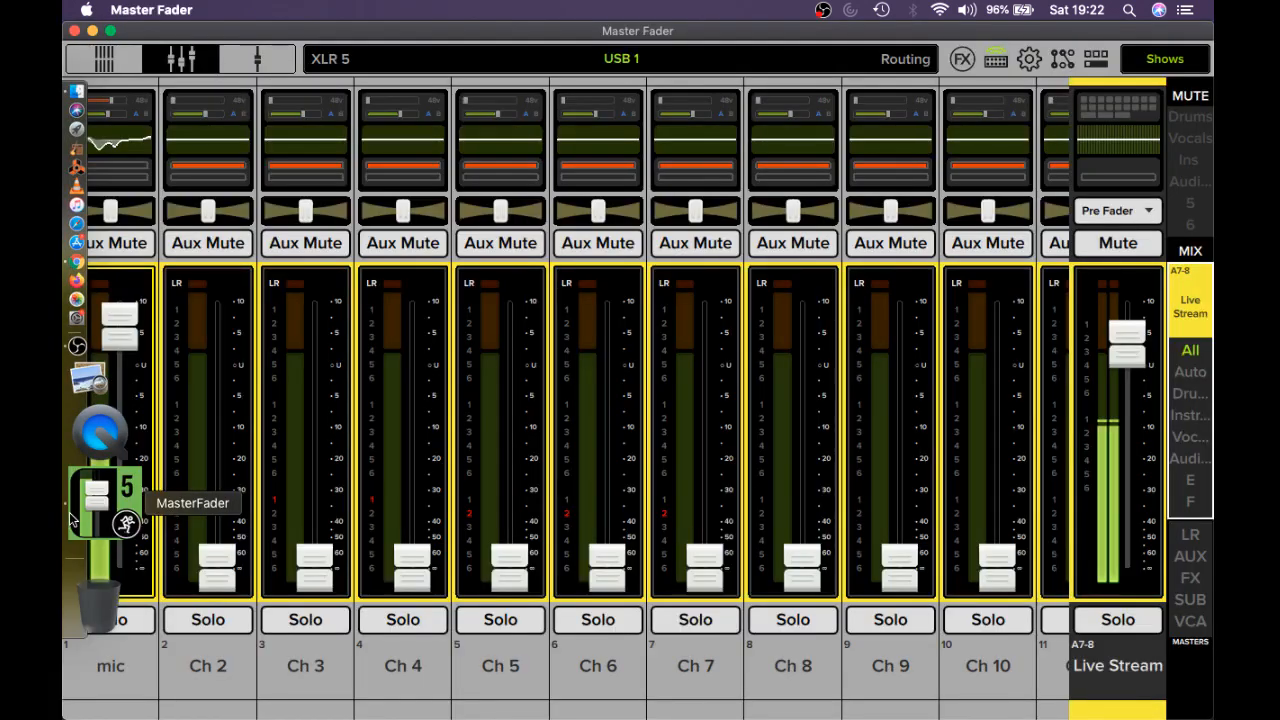
{"action": "left_click", "coordinate": [110, 460]}
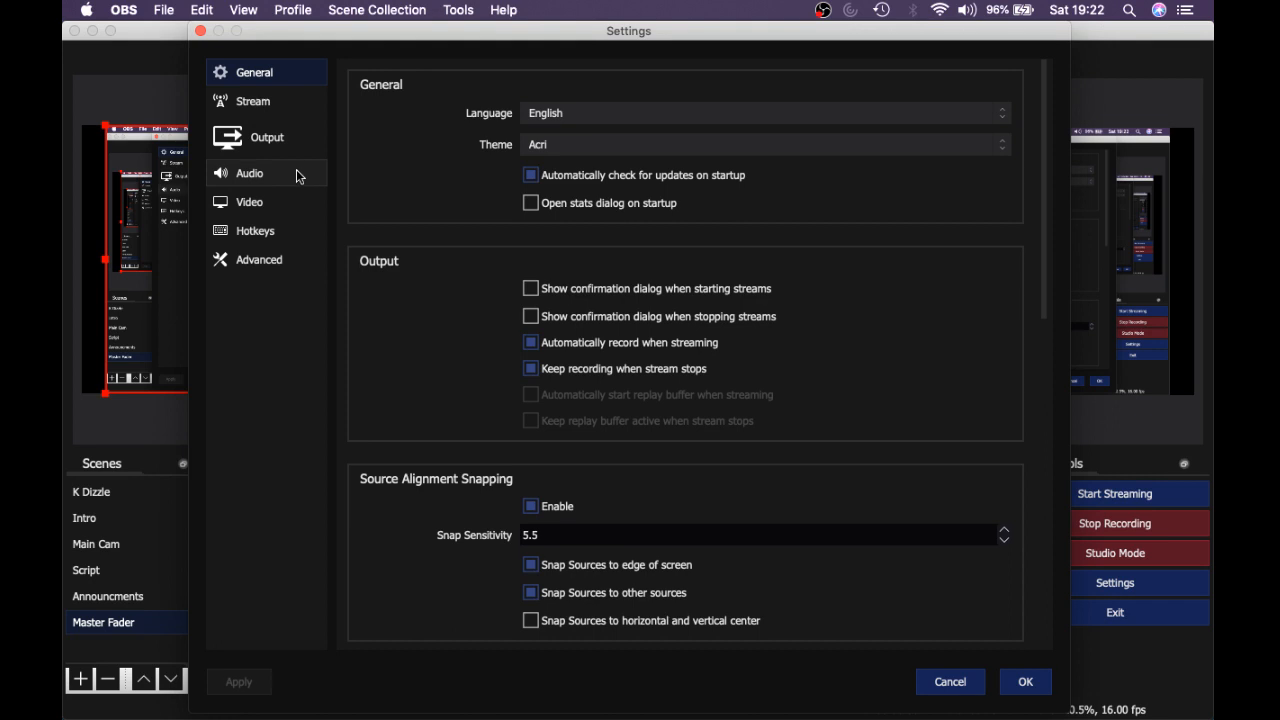
{"action": "left_click", "coordinate": [251, 176]}
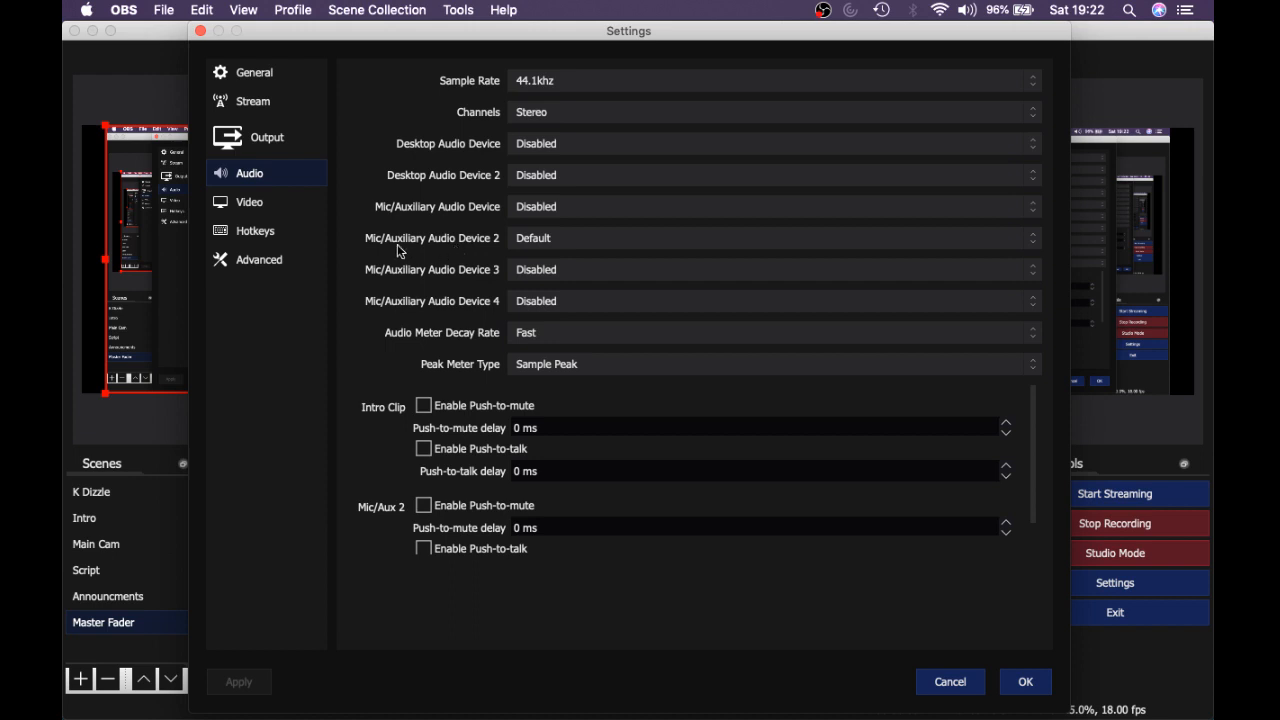
{"action": "left_click", "coordinate": [528, 237]}
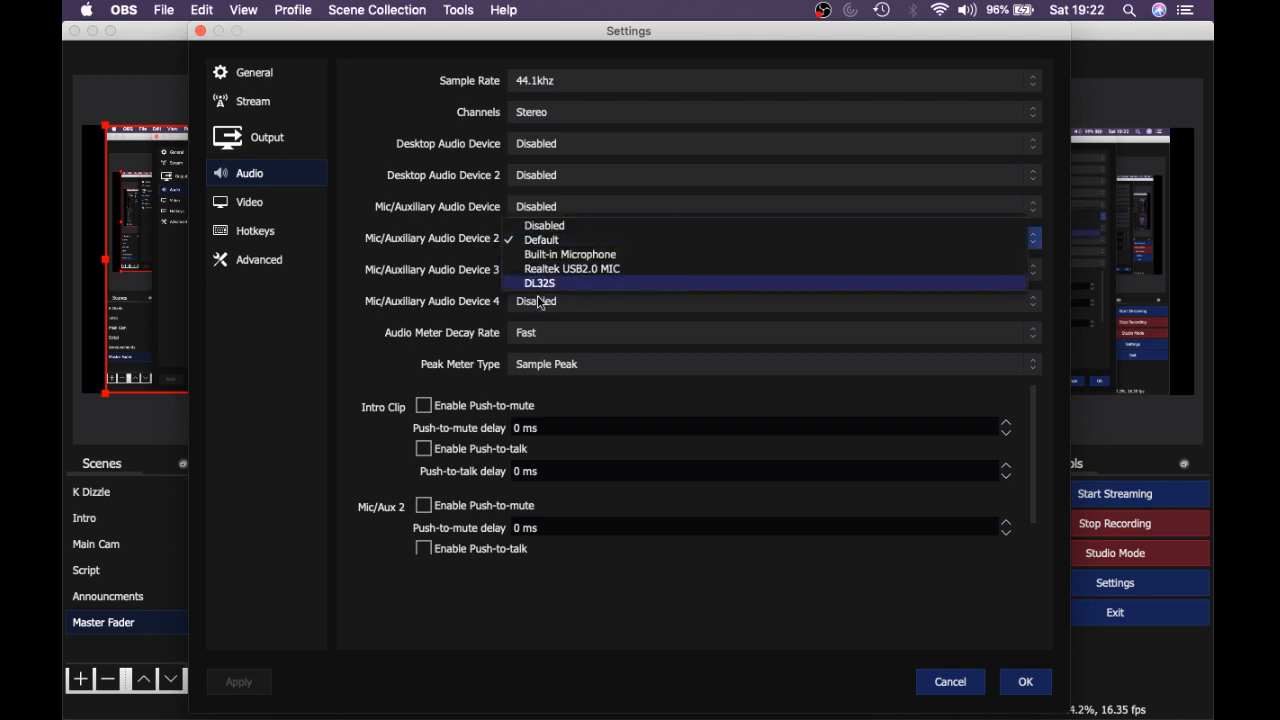
{"action": "left_click", "coordinate": [552, 240]}
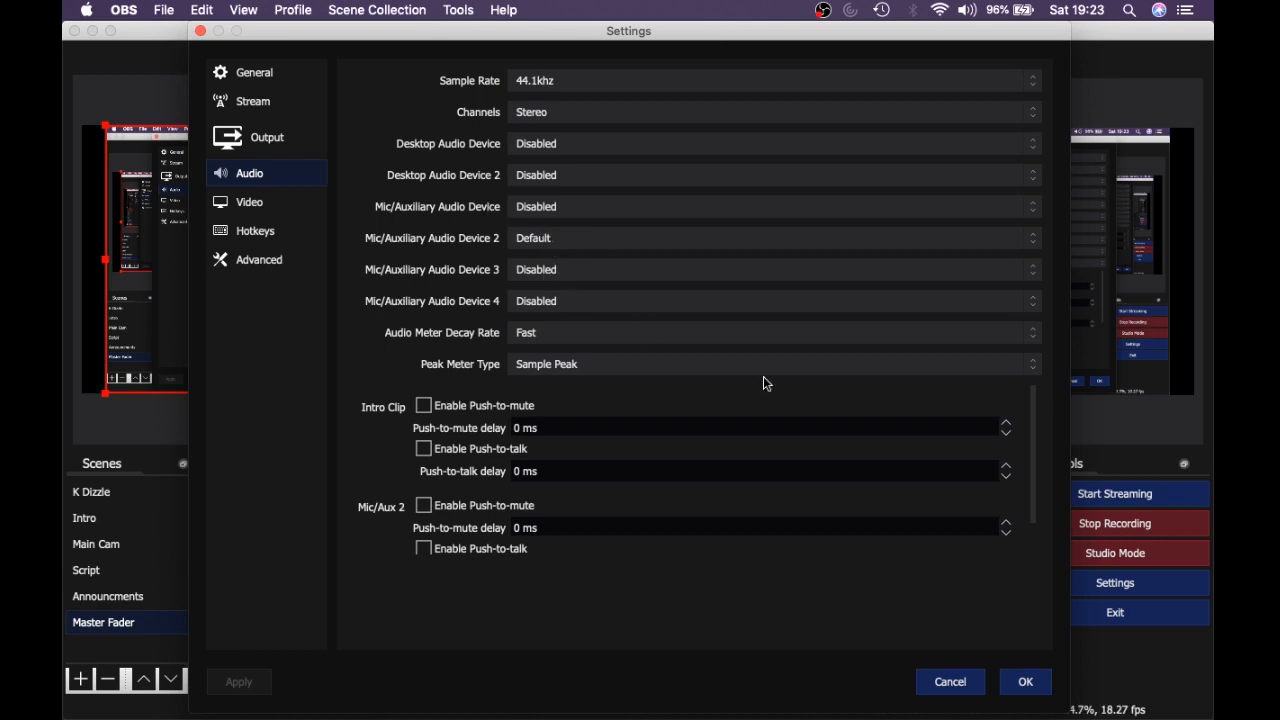
{"action": "left_click", "coordinate": [1021, 683]}
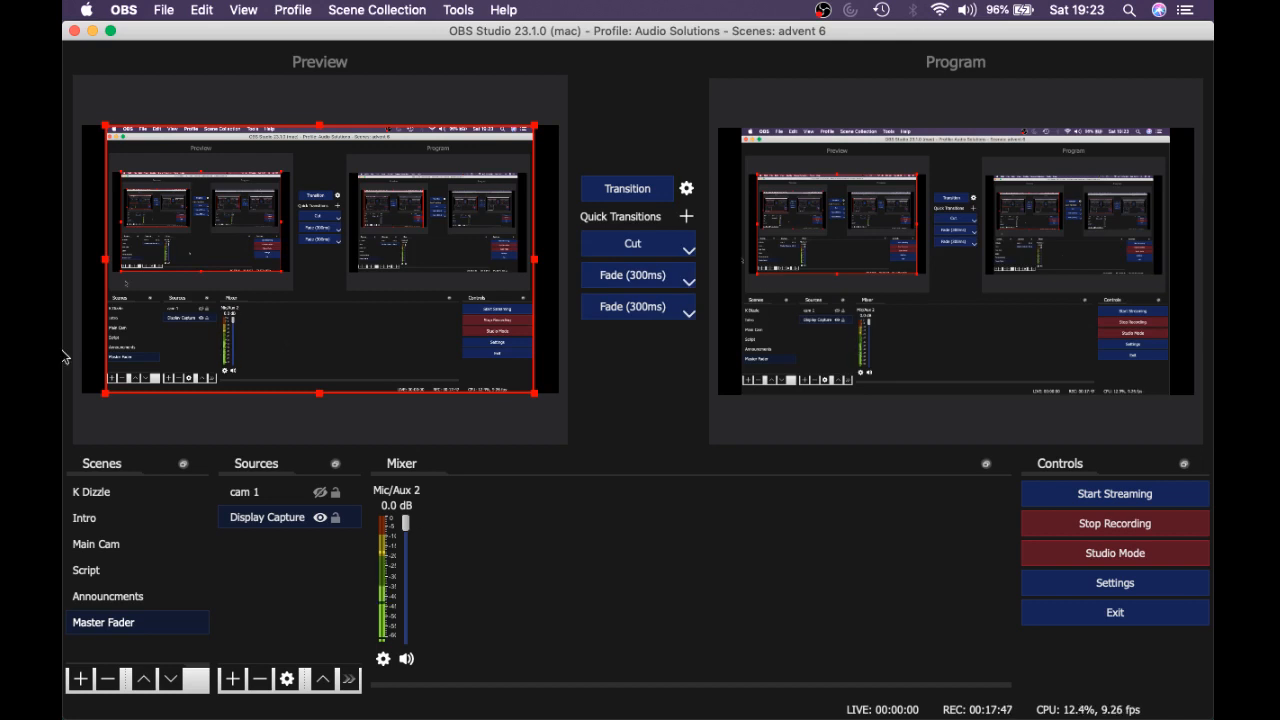
- Open the OBS settings from the preferences entry and look through the General options down to the Multiview section
{"action": "left_click", "coordinate": [1050, 583]}
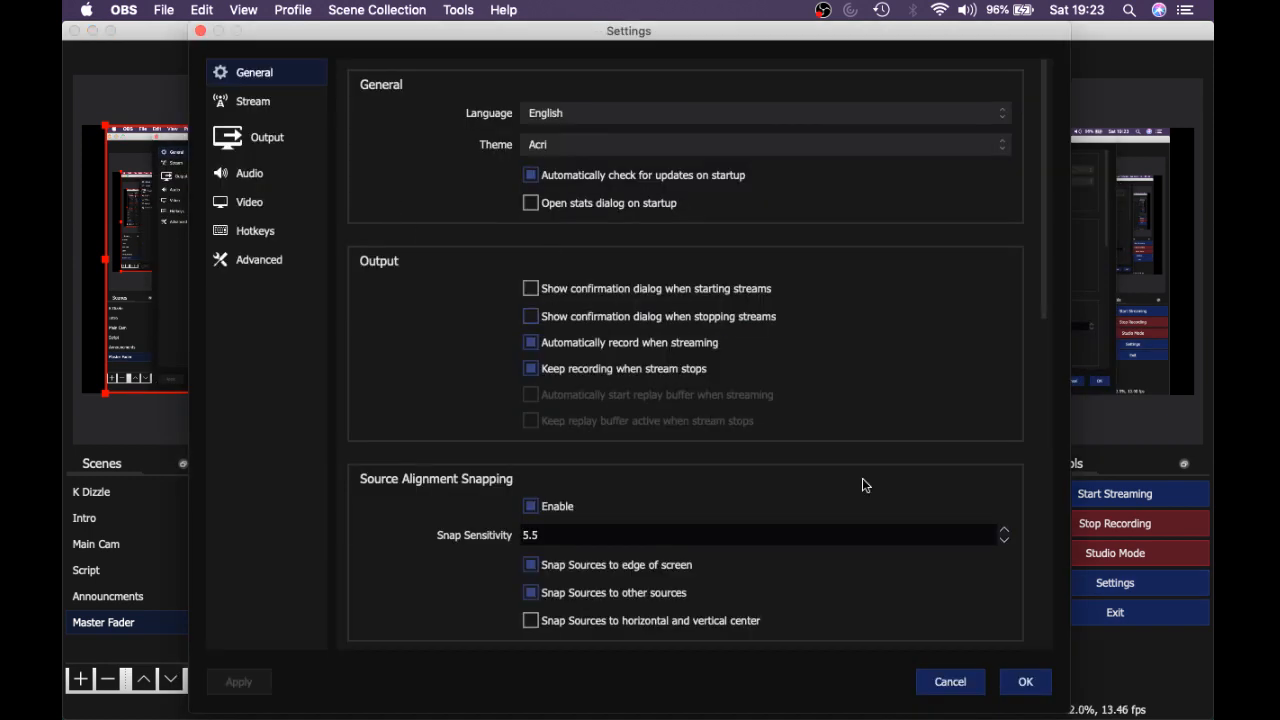
{"action": "left_click", "coordinate": [982, 688]}
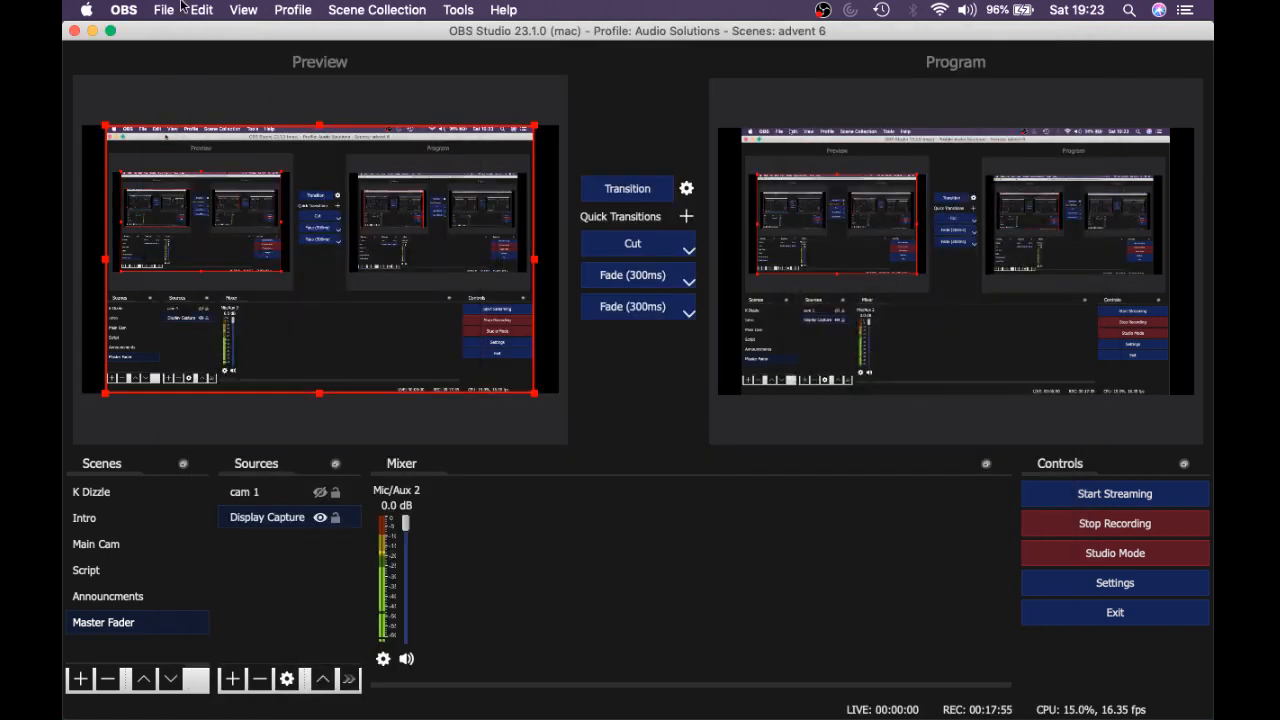
{"action": "left_click", "coordinate": [164, 10]}
{"action": "mouse_move", "coordinate": [127, 14]}
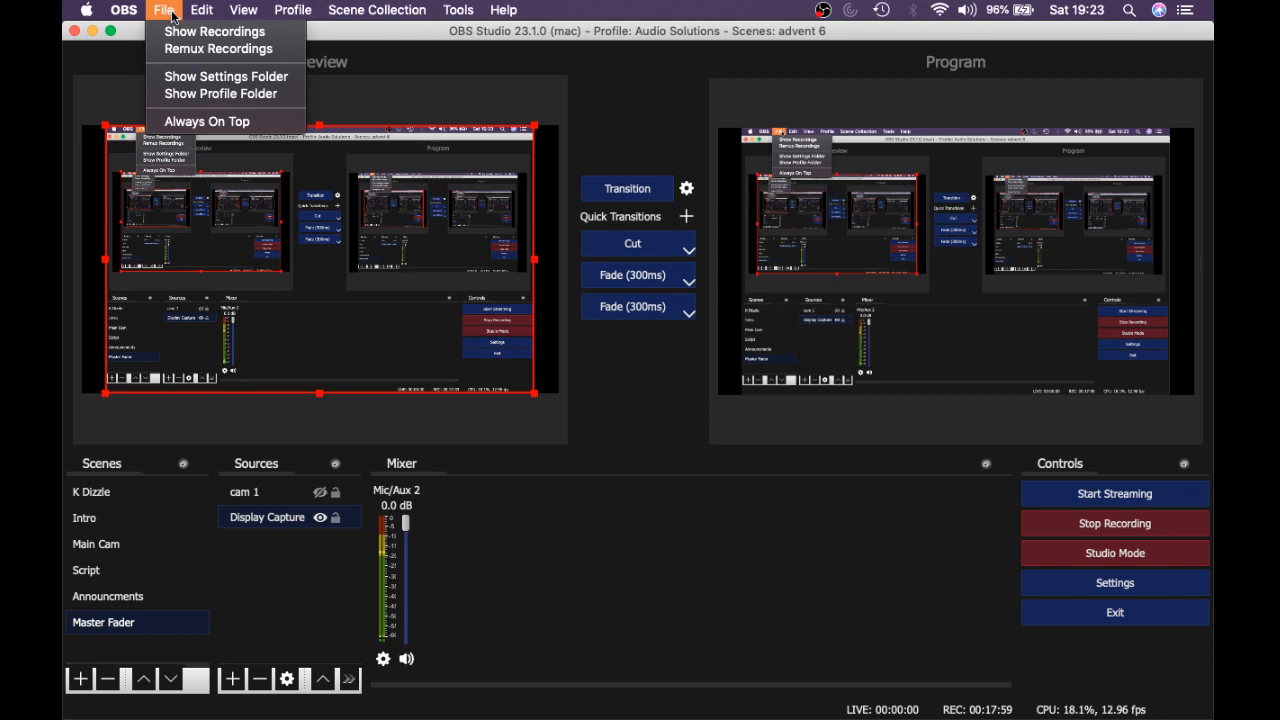
{"action": "mouse_move", "coordinate": [211, 8]}
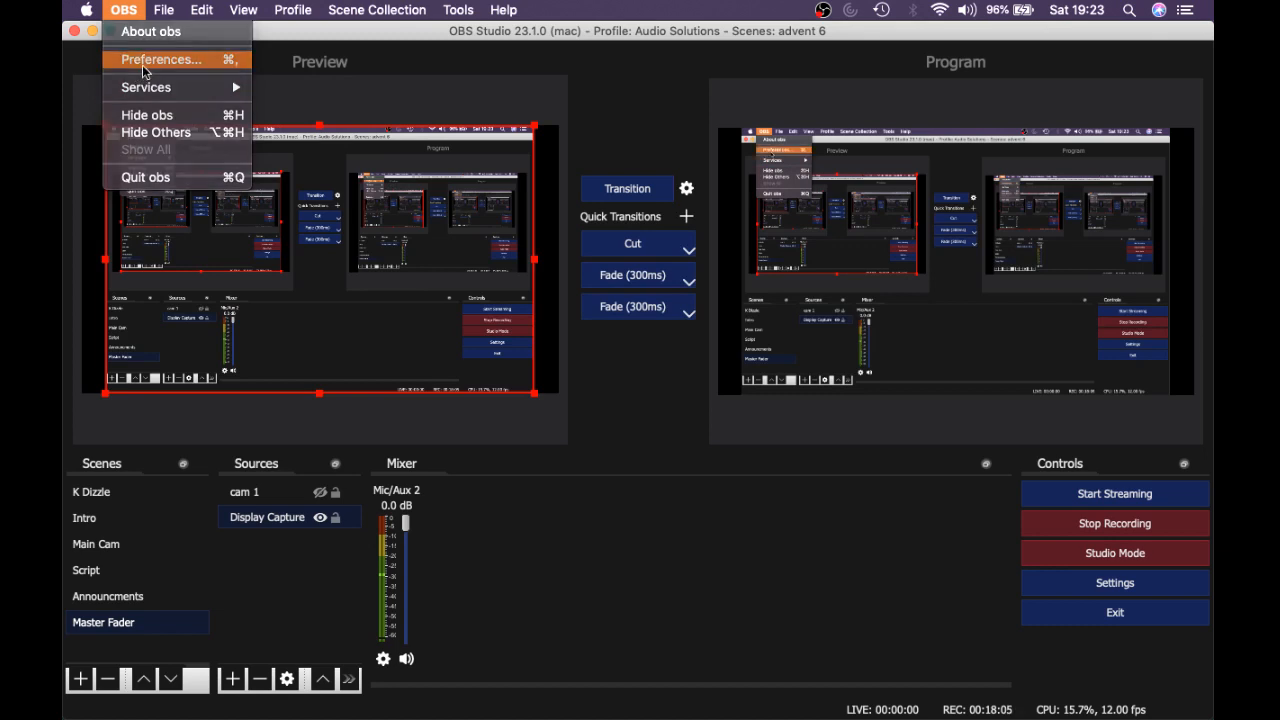
{"action": "left_click", "coordinate": [143, 70]}
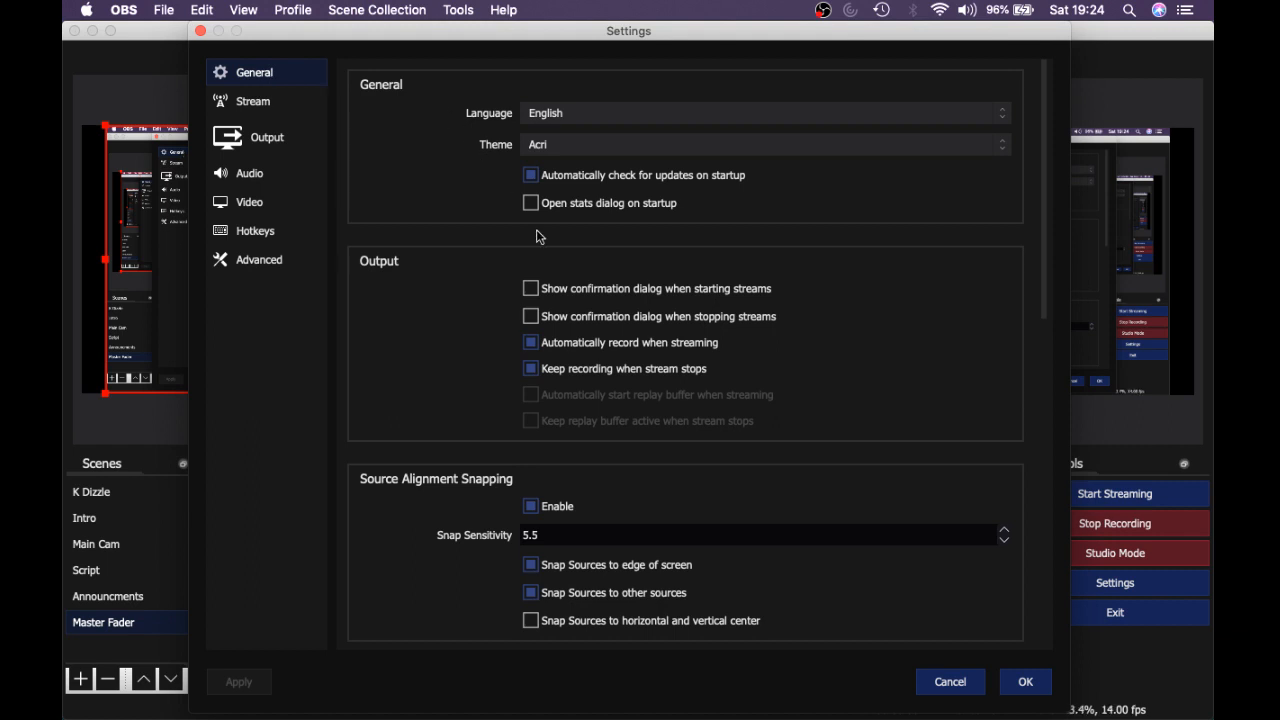
{"action": "scroll", "coordinate": [545, 255], "scroll_direction": "down", "scroll_amount": 10}
{"action": "scroll", "coordinate": [543, 251], "scroll_direction": "up", "scroll_amount": 3}
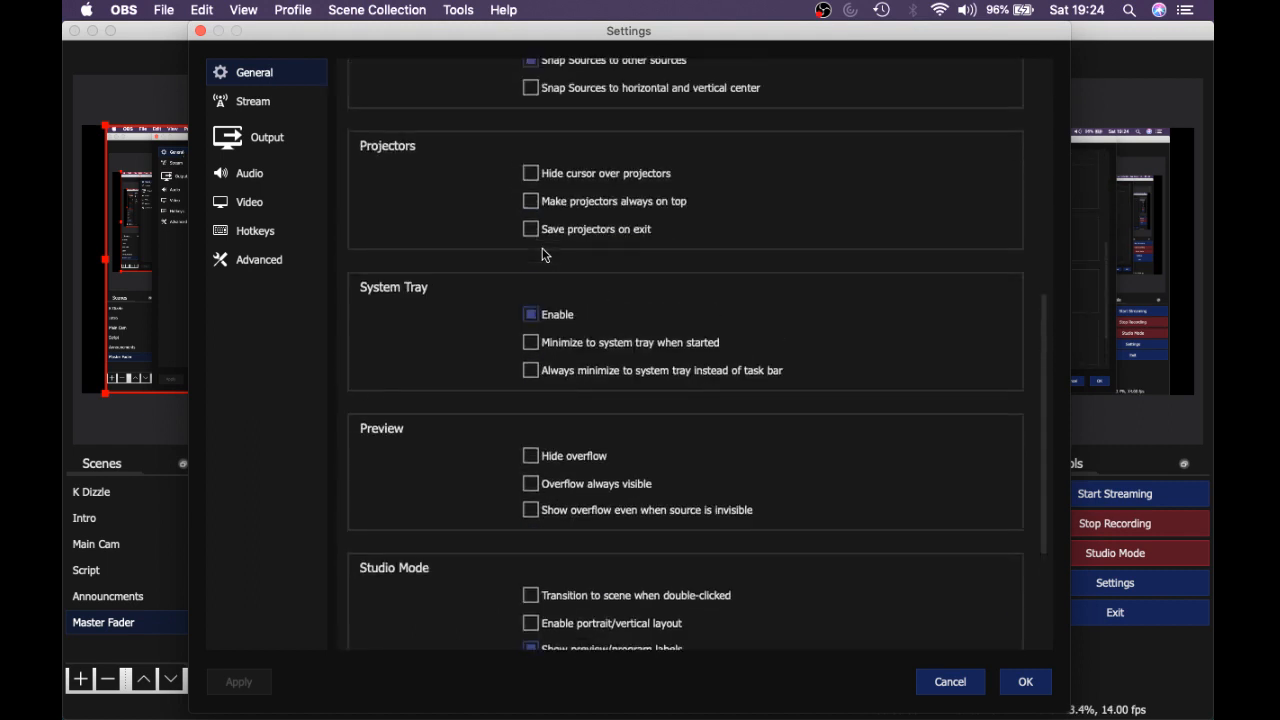
{"action": "scroll", "coordinate": [543, 251], "scroll_direction": "down", "scroll_amount": 3}
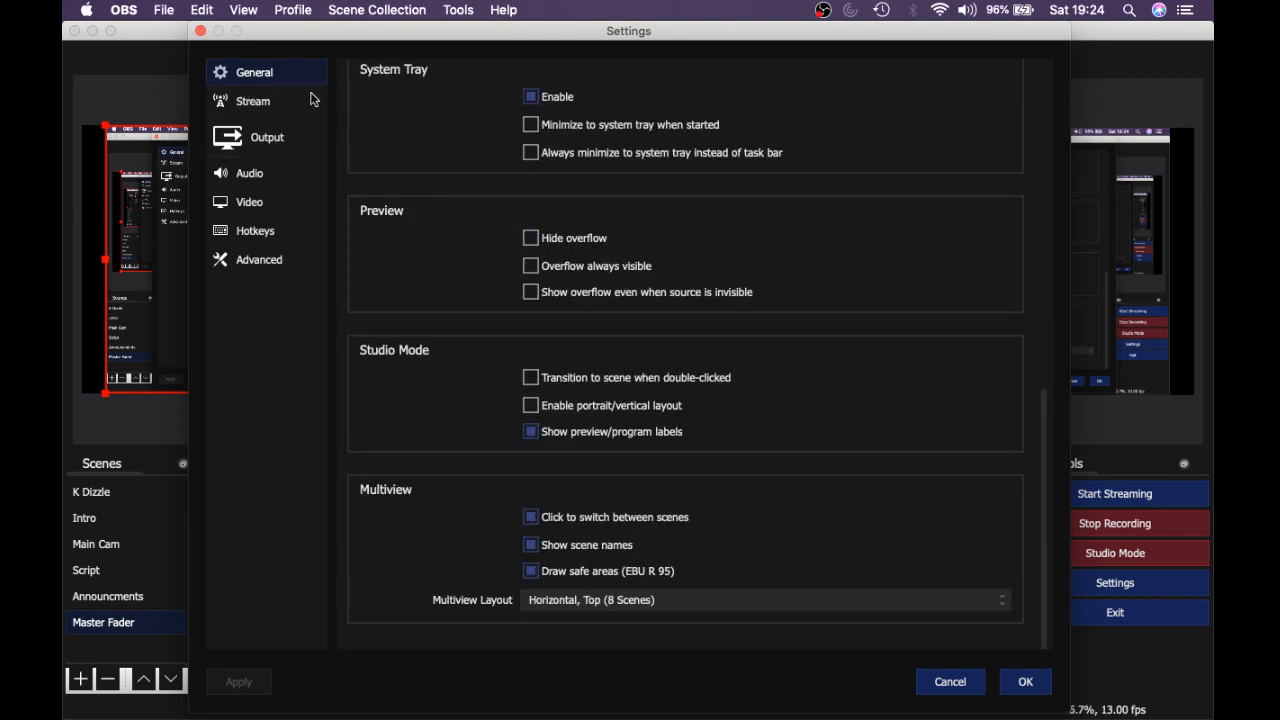
- View the stream service, server and stream key settings, close the dialog, and view them once more before closing it again
{"action": "left_click", "coordinate": [257, 102]}
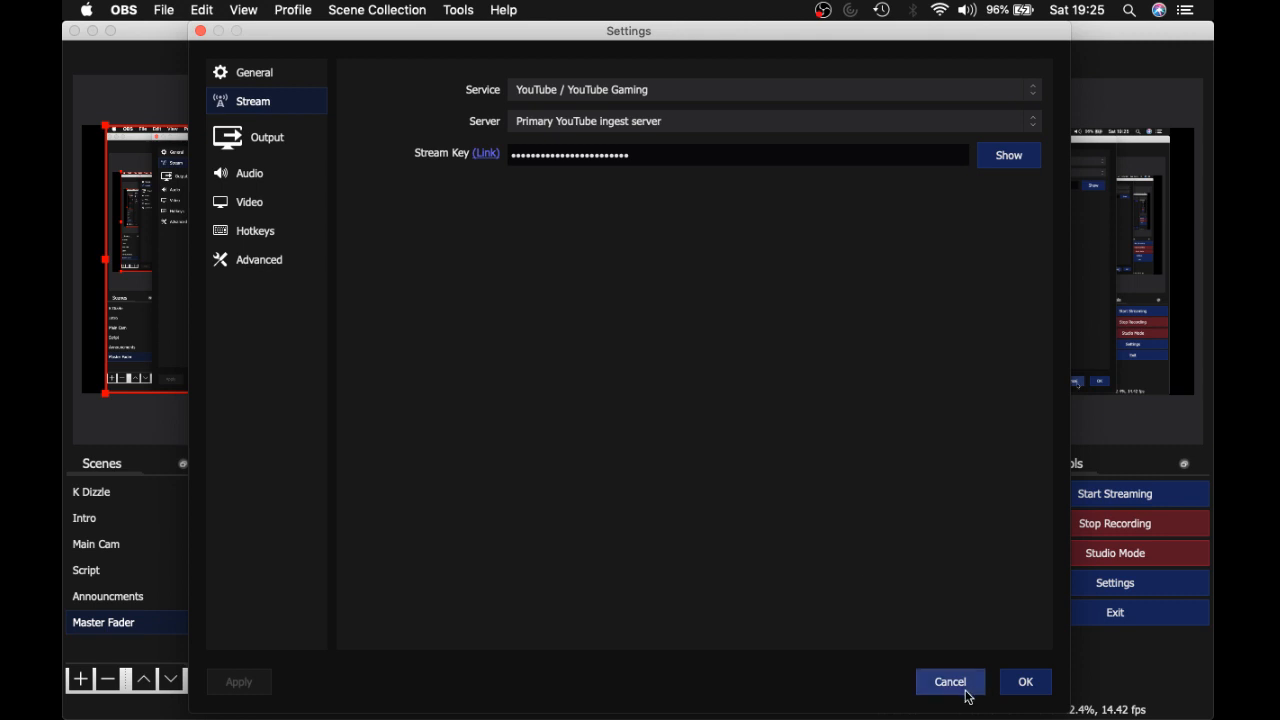
{"action": "left_click", "coordinate": [1027, 685]}
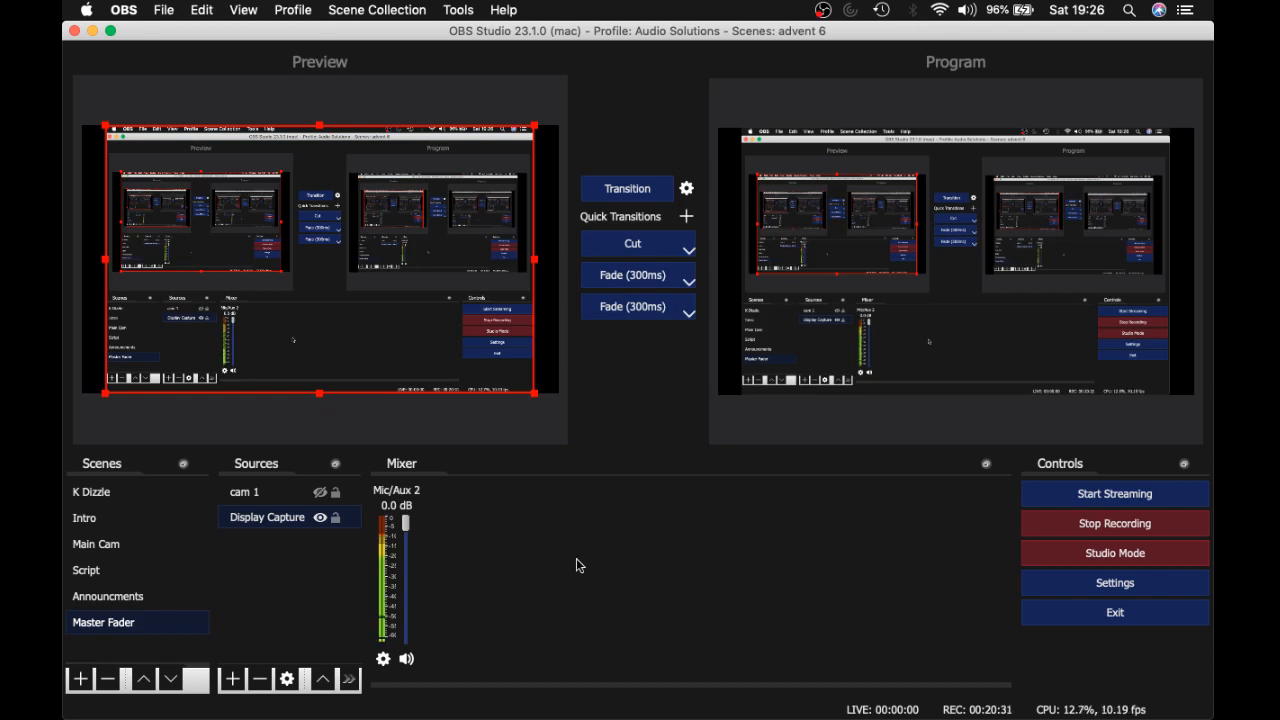
{"action": "left_click", "coordinate": [1110, 594]}
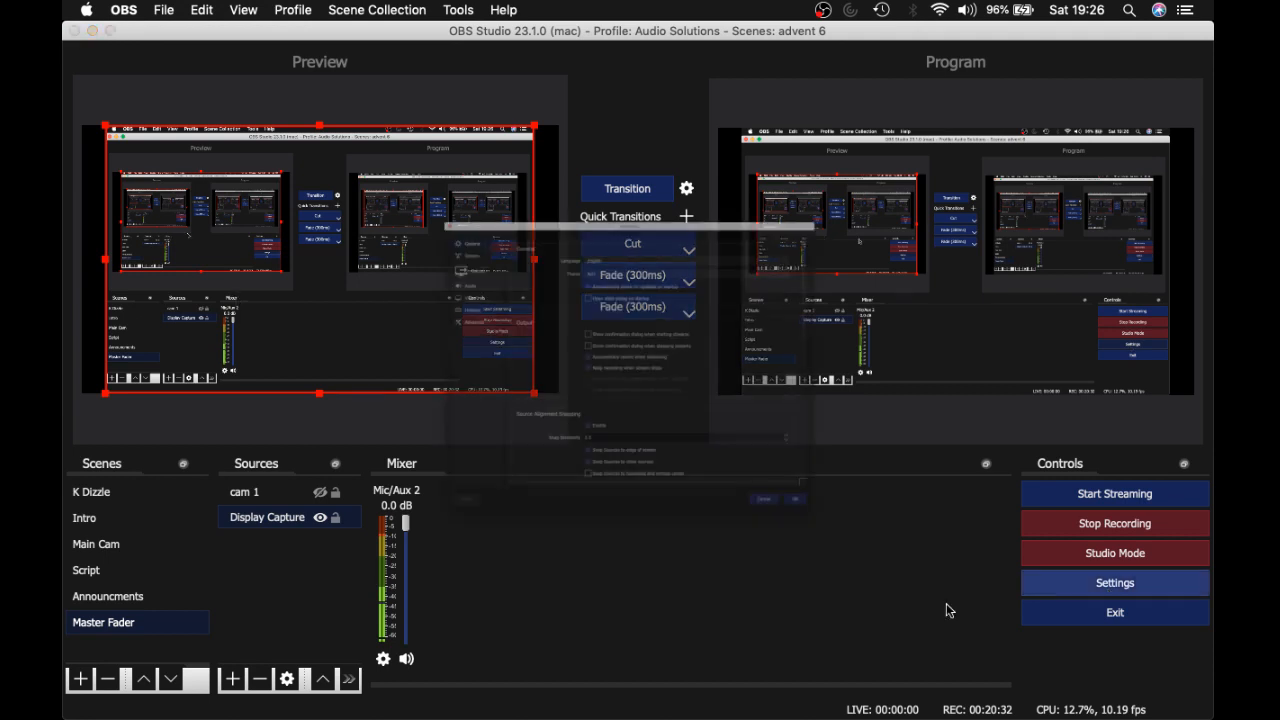
{"action": "left_click", "coordinate": [262, 104]}
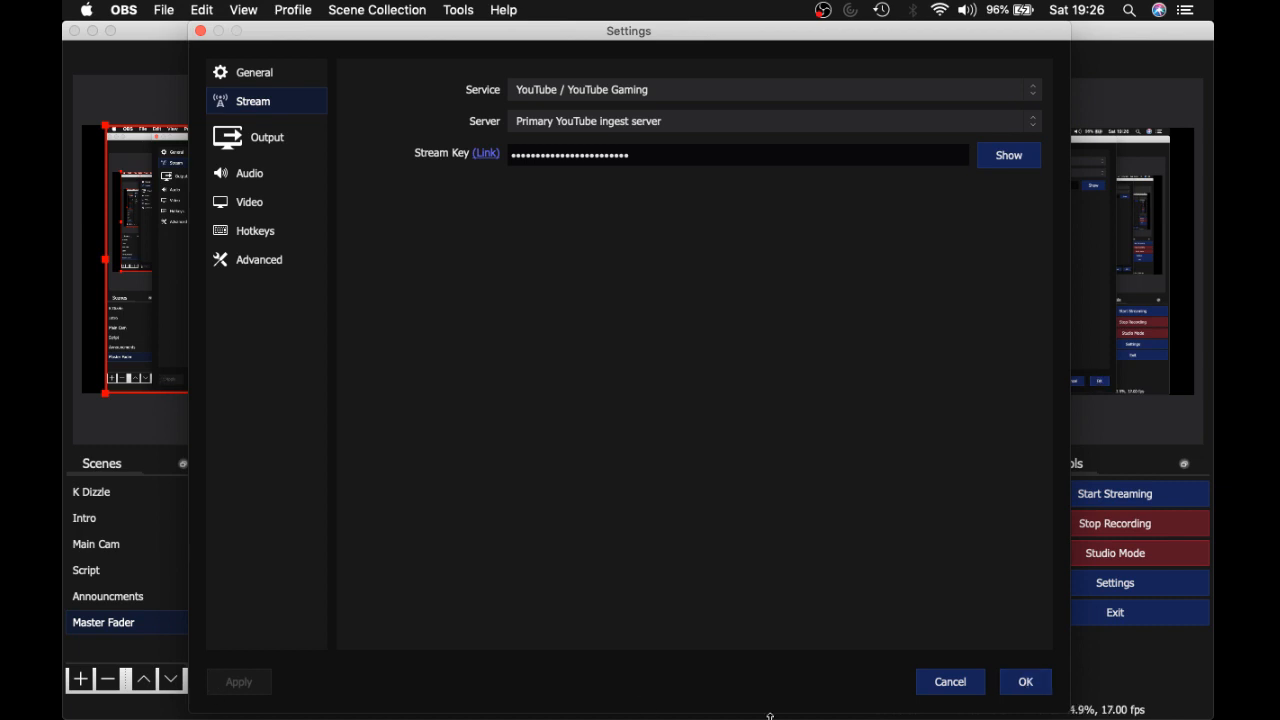
{"action": "left_click", "coordinate": [966, 688]}
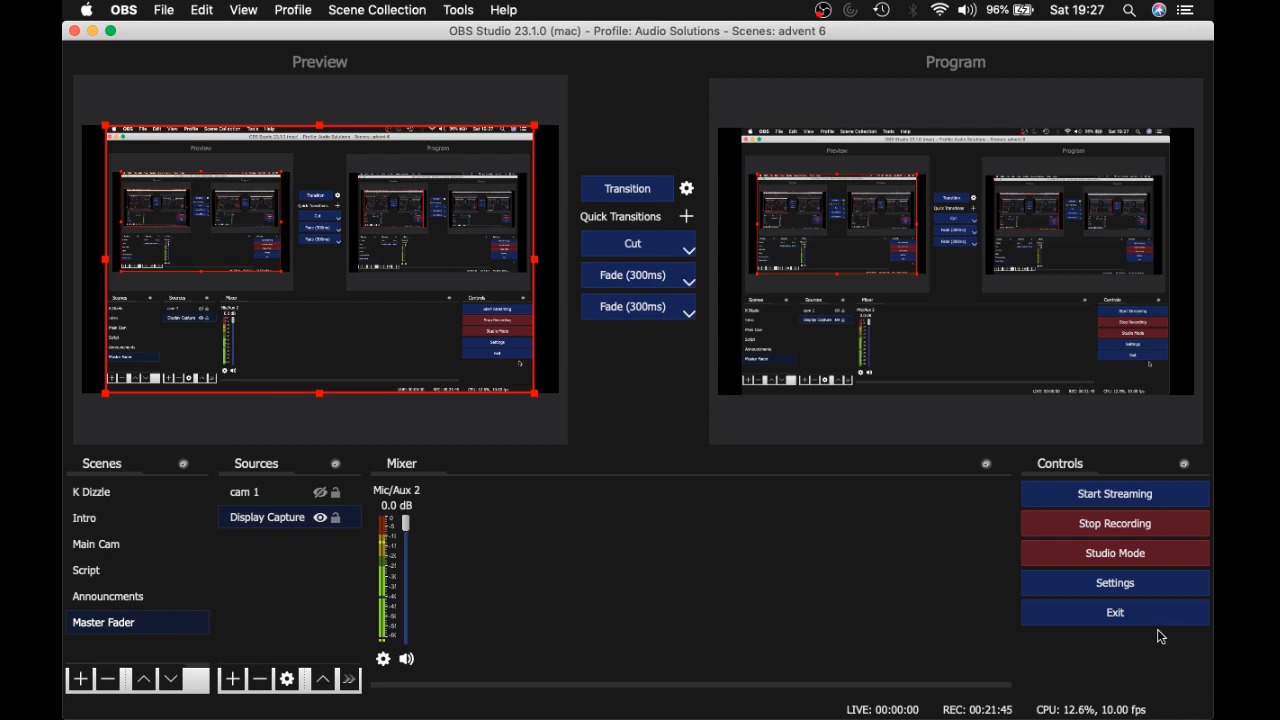
- Reopen the settings, revisit the stream page, and view the devices offered for Mic/Auxiliary Audio Device 2, leaving it on Default
{"action": "left_click", "coordinate": [1126, 582]}
{"action": "left_click", "coordinate": [249, 102]}
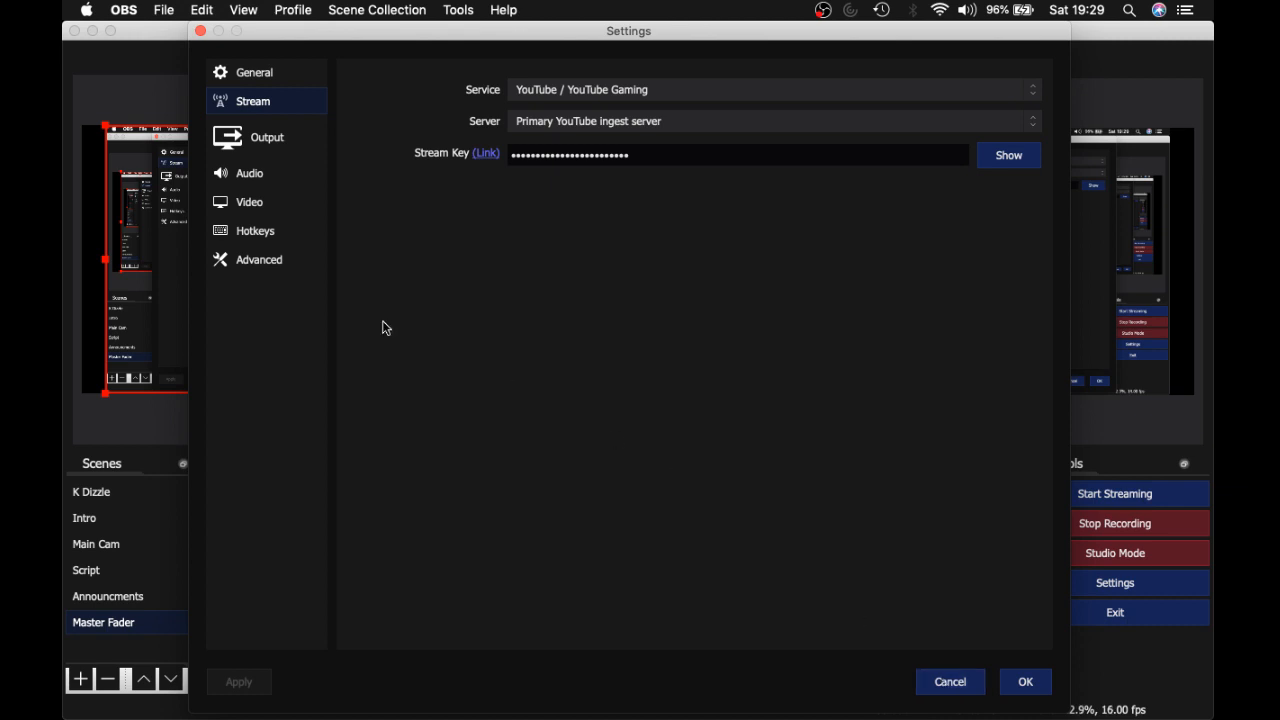
{"action": "left_click", "coordinate": [258, 183]}
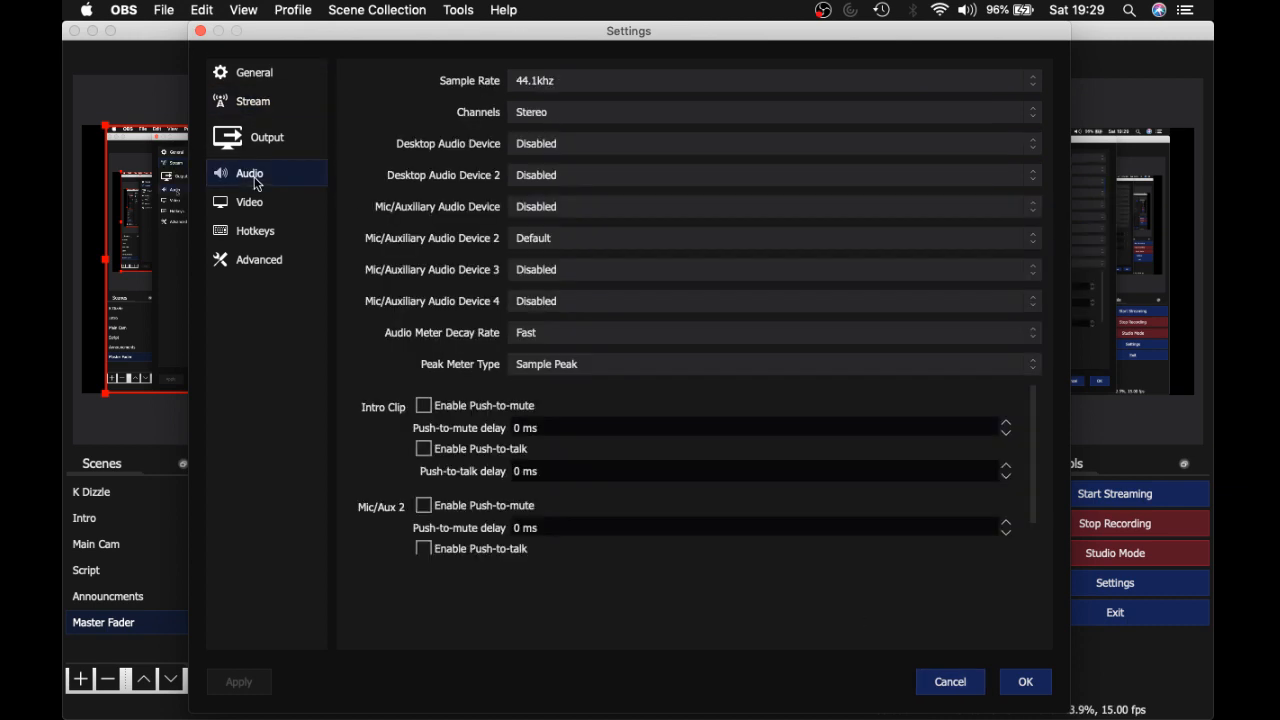
{"action": "left_click", "coordinate": [557, 245]}
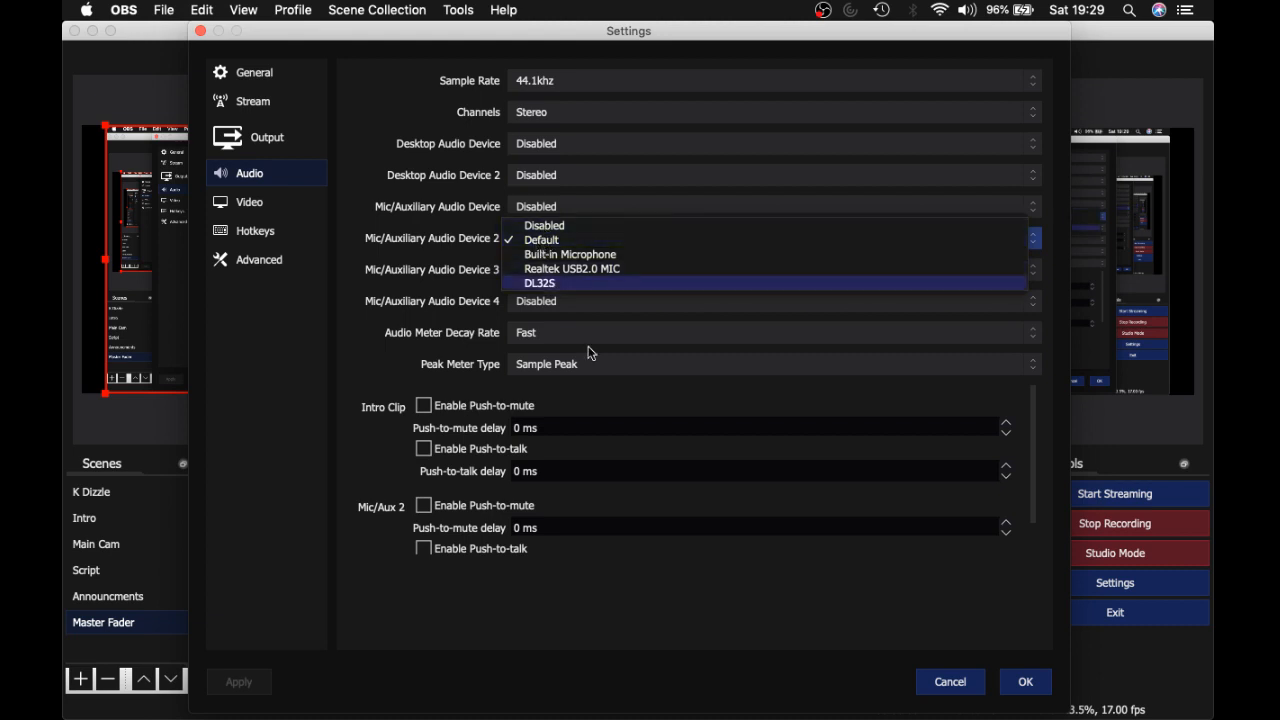
{"action": "left_click", "coordinate": [665, 565]}
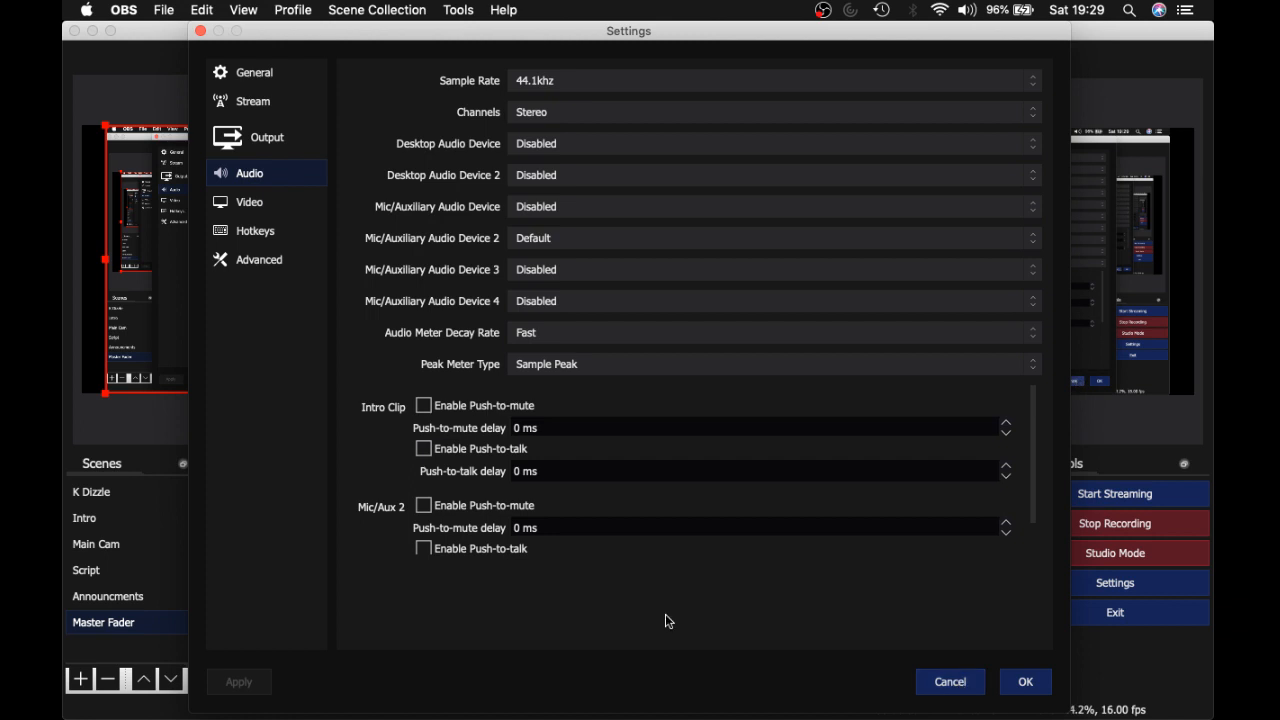
- Switch to Master Fader, open the mic channel's EQ, and turn the EQ off and back on
{"action": "mouse_move", "coordinate": [64, 597]}
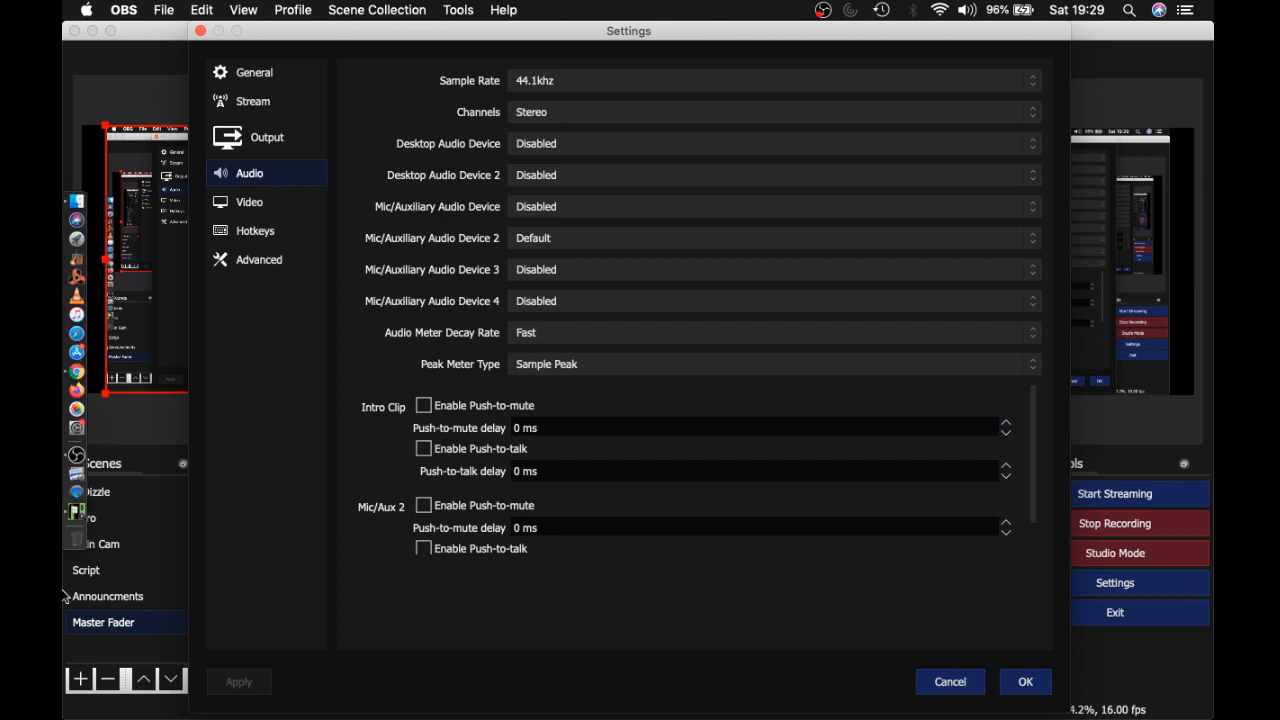
{"action": "left_click", "coordinate": [88, 506]}
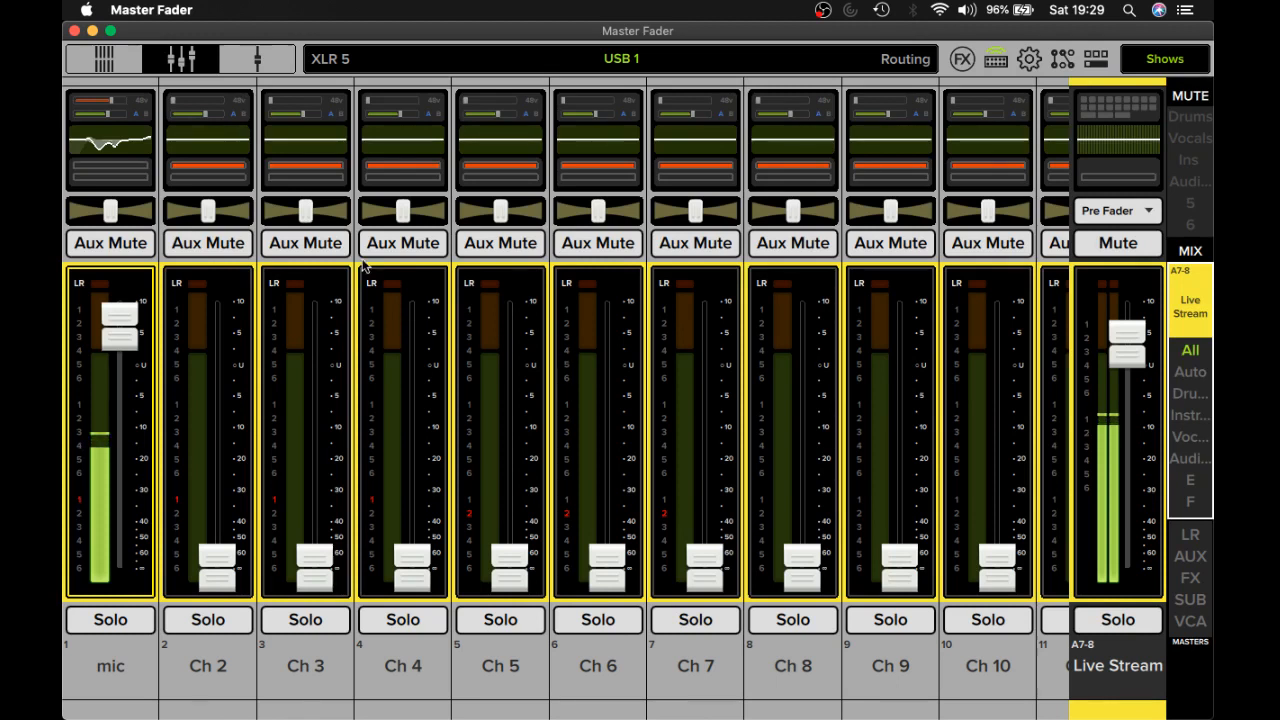
{"action": "left_click", "coordinate": [110, 140]}
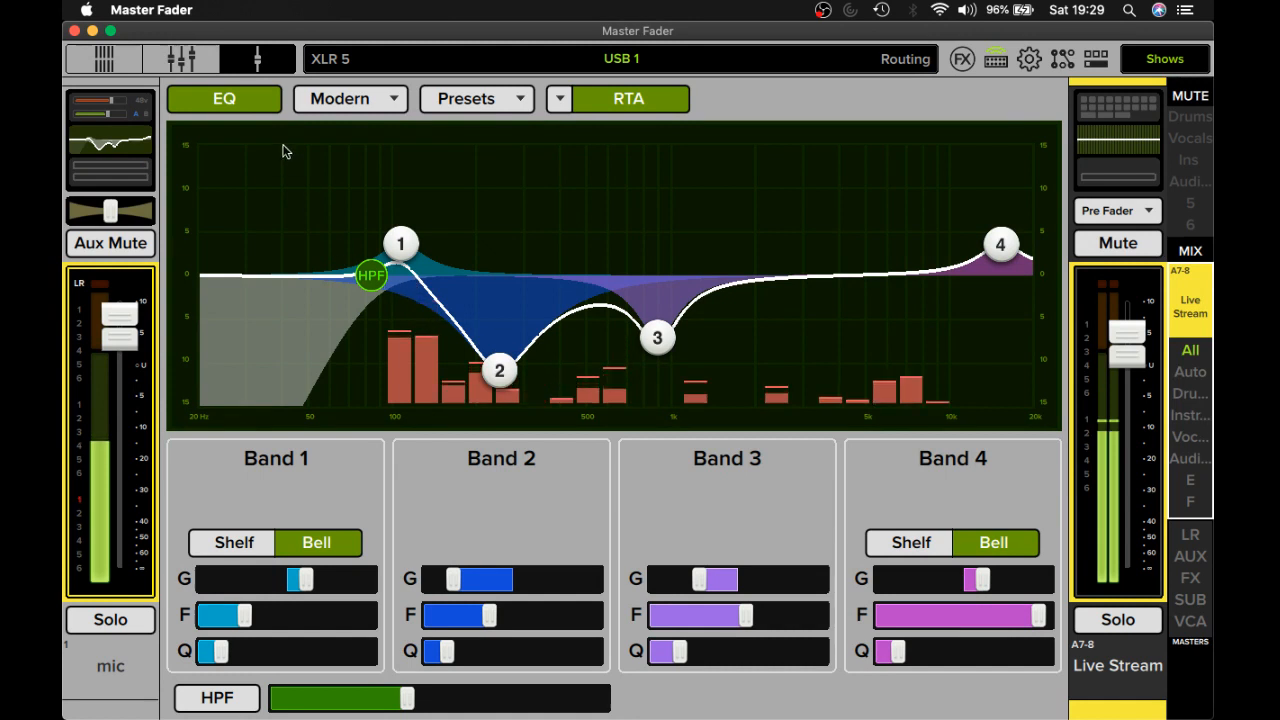
{"action": "left_click", "coordinate": [256, 104]}
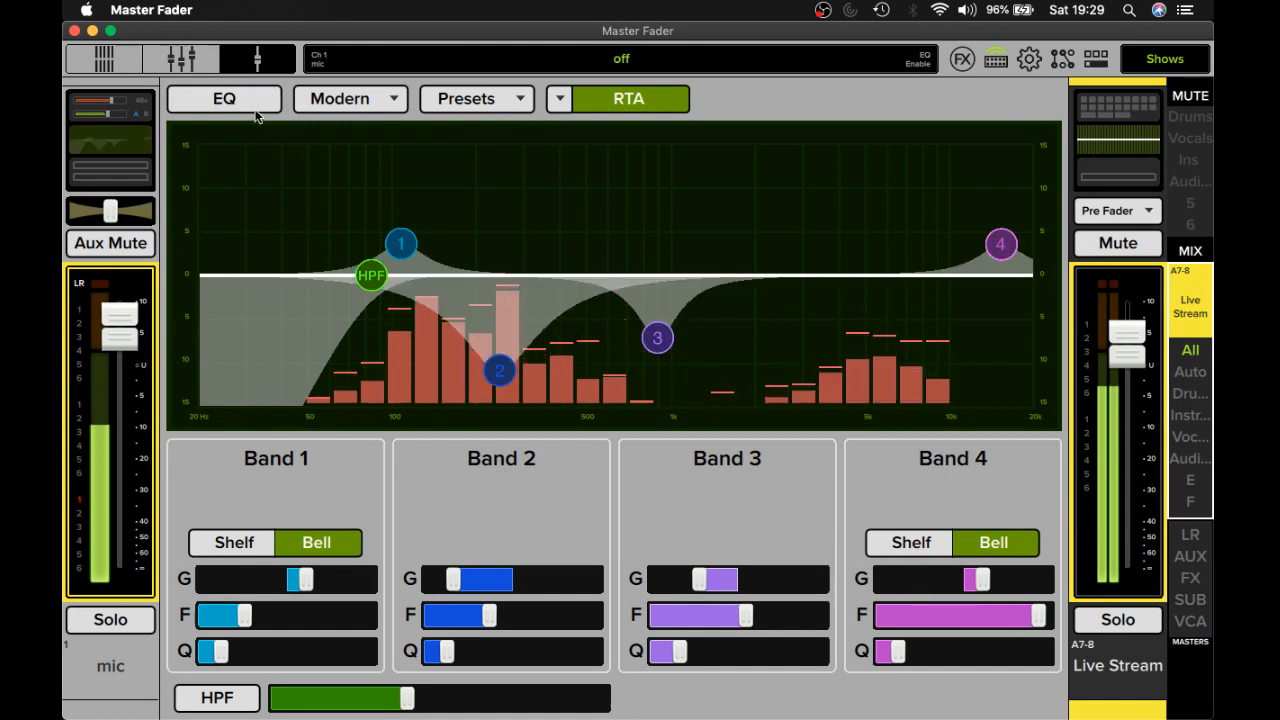
{"action": "left_click", "coordinate": [256, 111]}
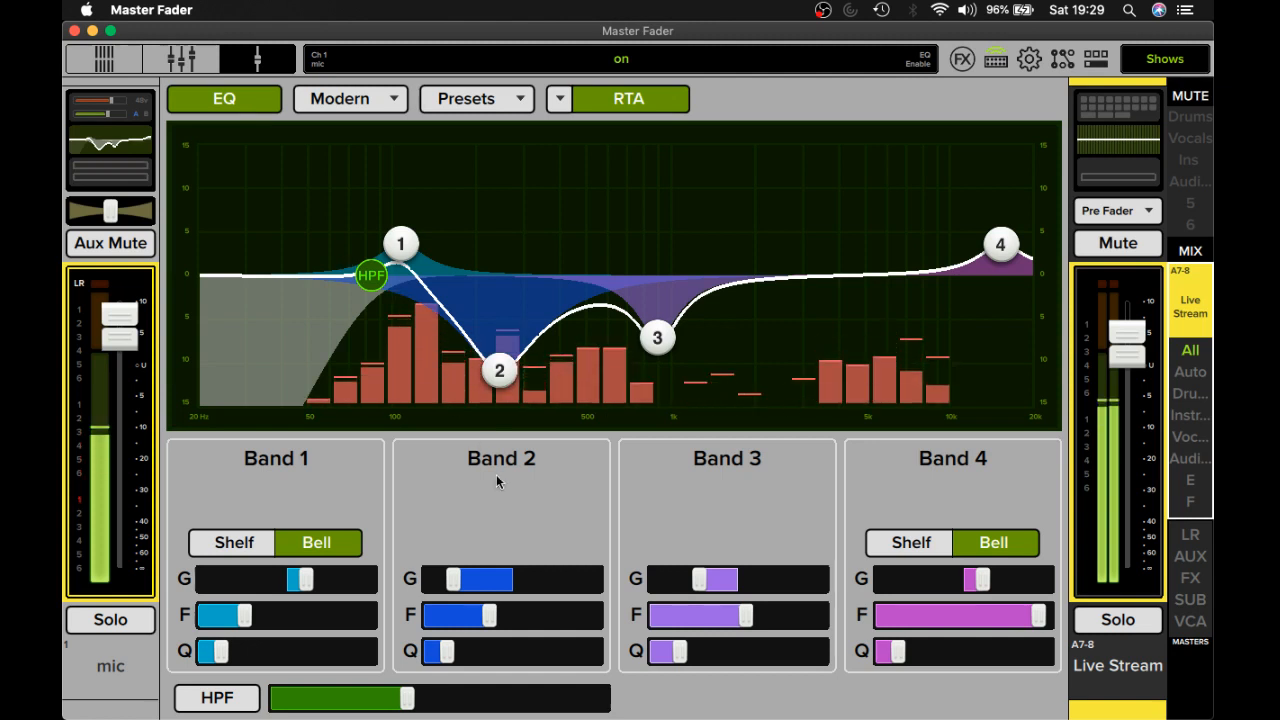
- Look through the mic channel's send and assignment page and its gate and compressor page, ending back at the EQ
{"action": "left_click_drag", "start_coordinate": [508, 534], "coordinate": [533, 574]}
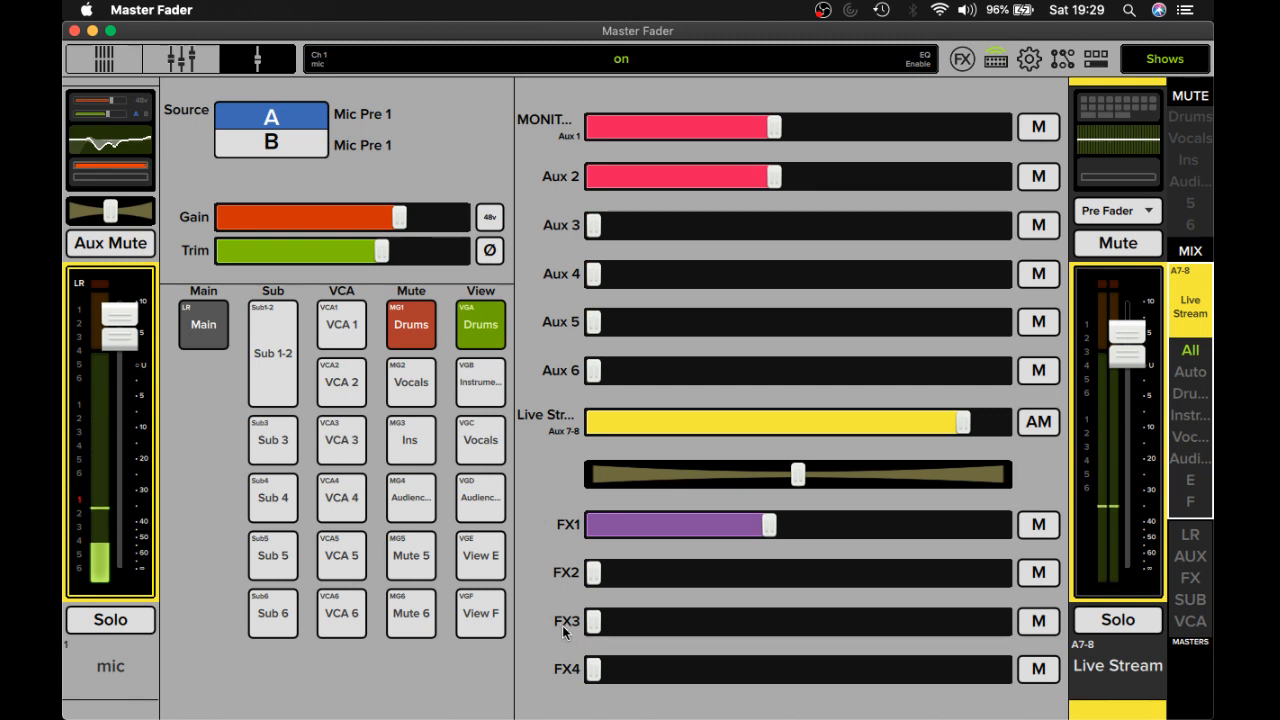
{"action": "scroll", "coordinate": [538, 530], "scroll_direction": "down", "scroll_amount": 2}
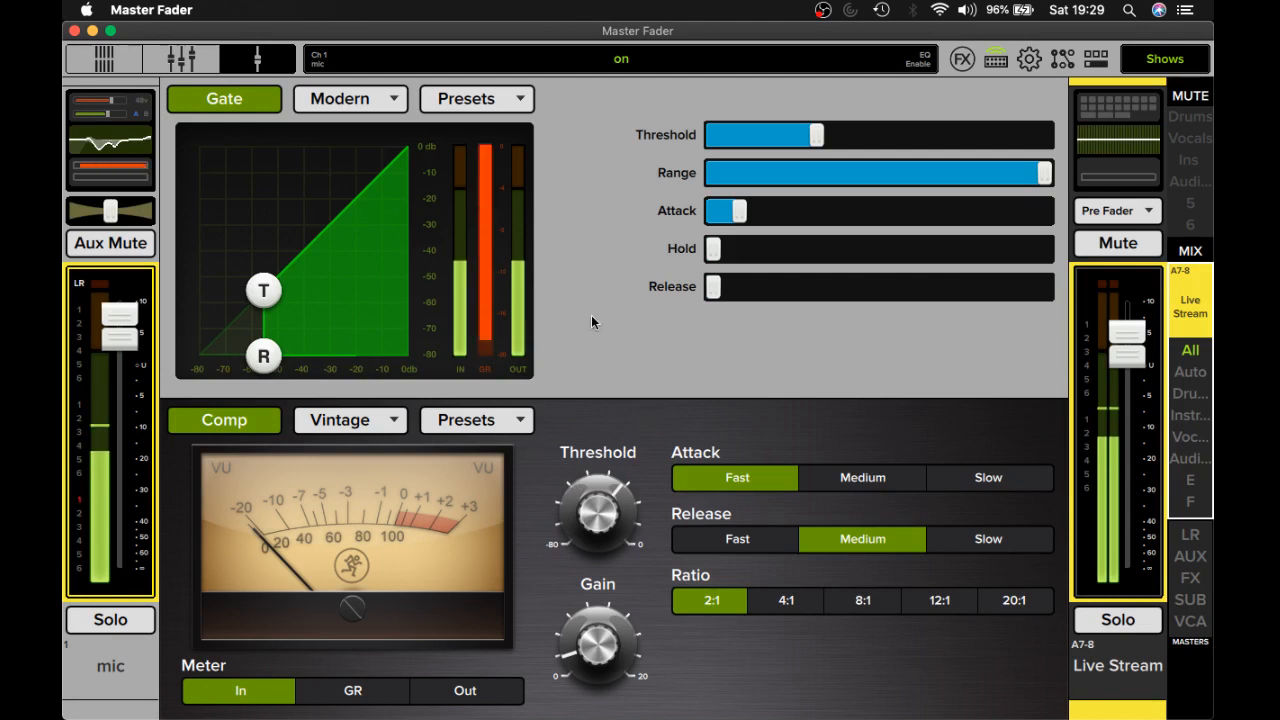
{"action": "scroll", "coordinate": [591, 315], "scroll_direction": "up", "scroll_amount": 3}
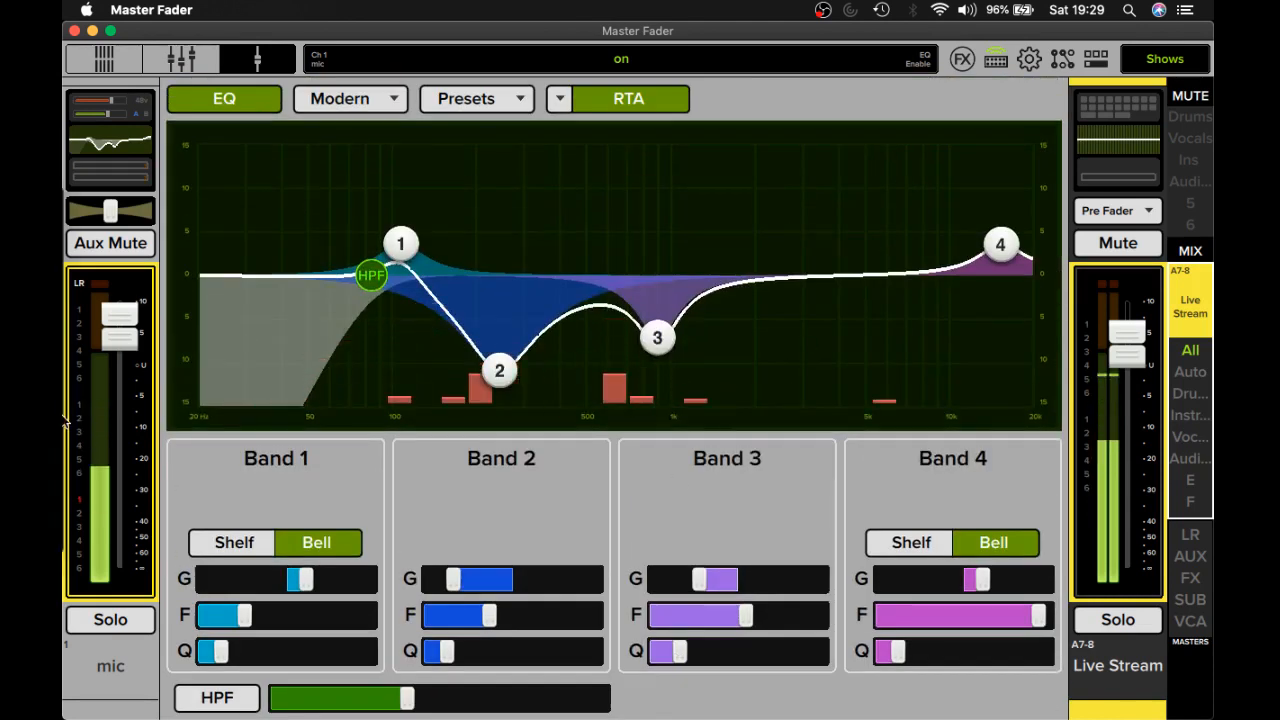
- Switch back to OBS and close the audio settings without changing anything
{"action": "mouse_move", "coordinate": [66, 390]}
{"action": "left_click", "coordinate": [102, 414]}
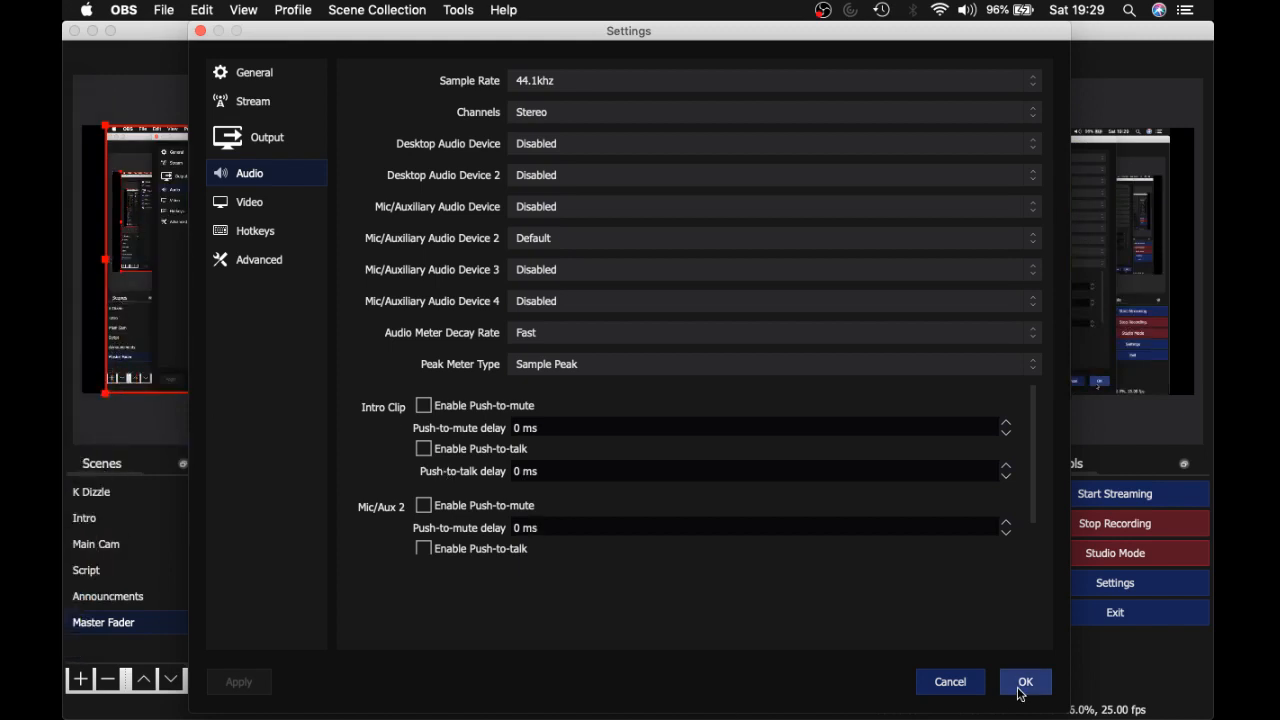
{"action": "left_click", "coordinate": [952, 682]}
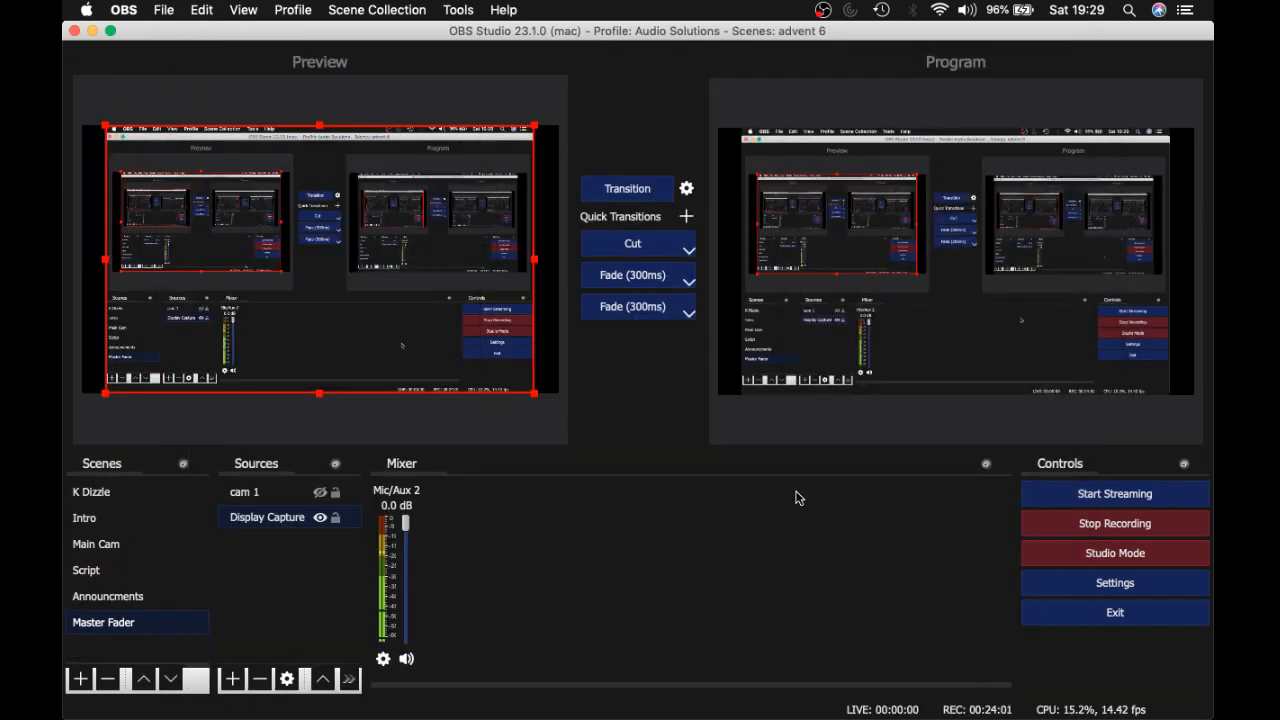